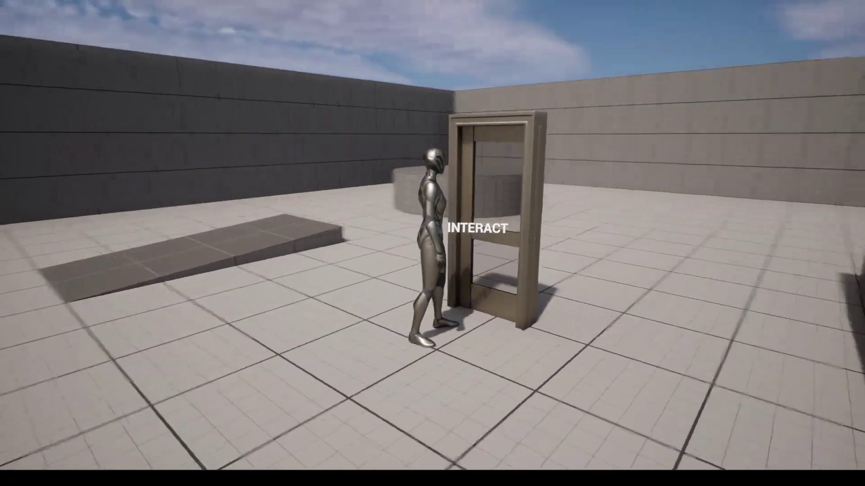
# Play-test the level by walking the character up to the door and away again to check the interaction text
pyautogui.press('s')
pyautogui.press('w')
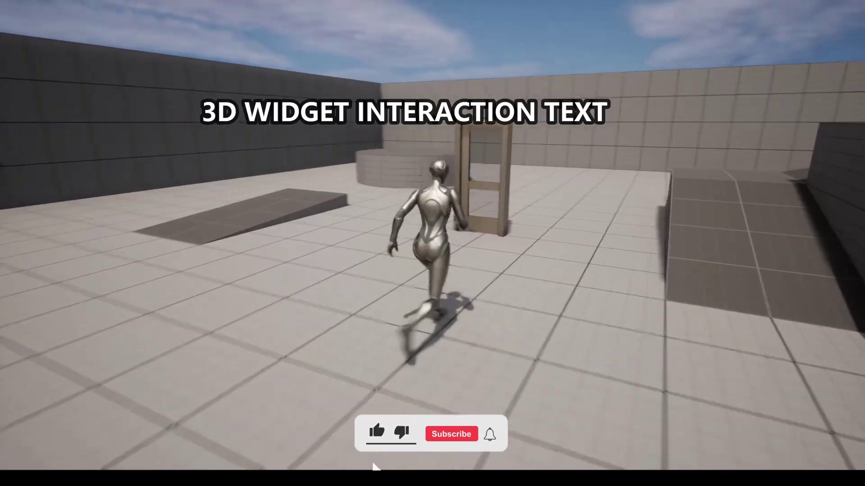
pyautogui.press('w')
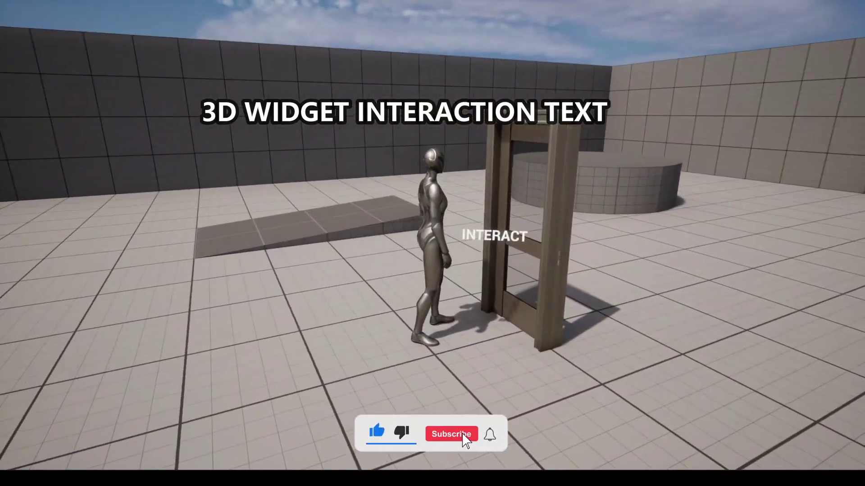
pyautogui.press('s')
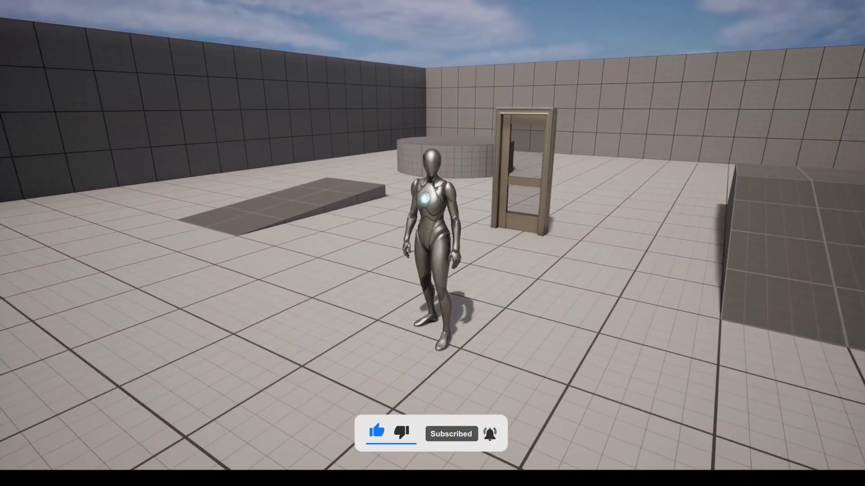
pyautogui.press('Escape')
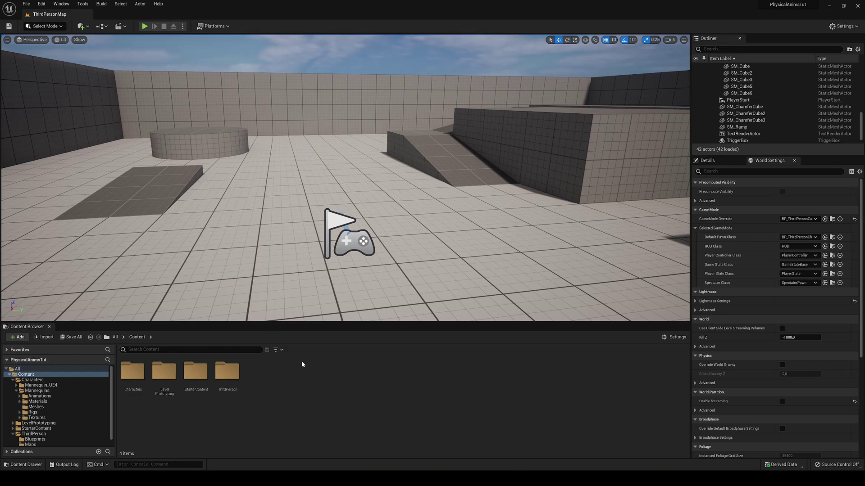
# Create an Actor Blueprint Class named BP_Door in the Content folder and open it for editing
pyautogui.rightClick(281, 395)
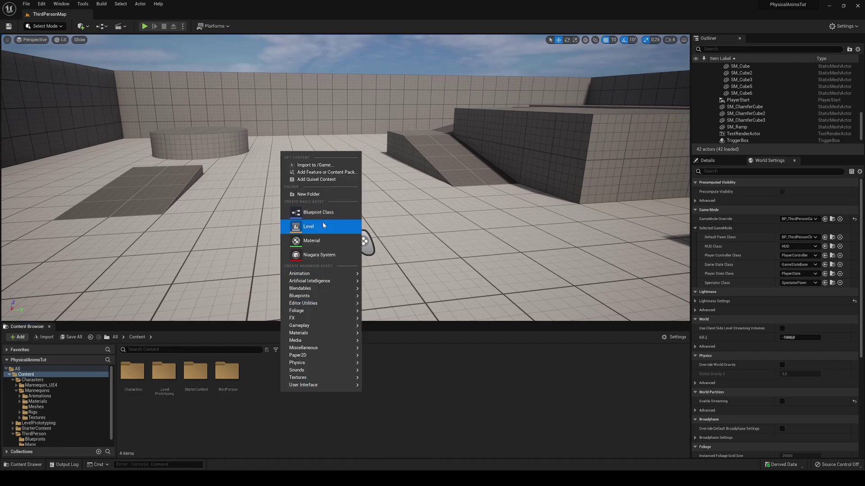
pyautogui.click(265, 398)
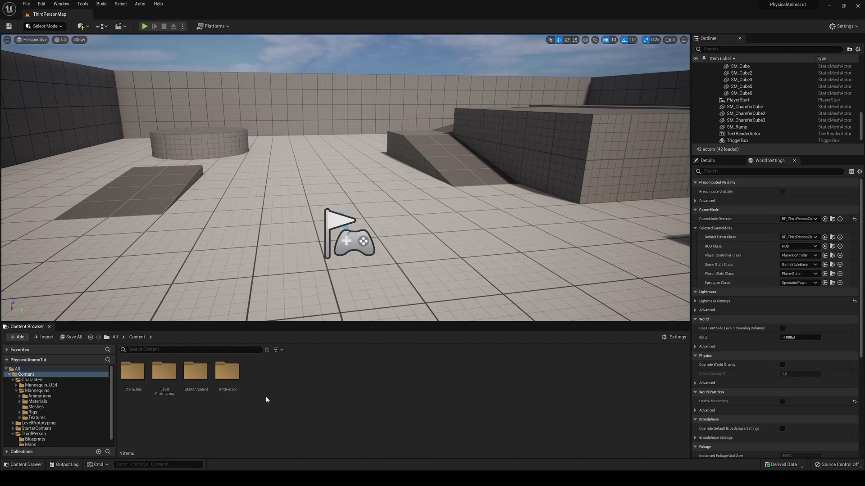
pyautogui.rightClick(297, 380)
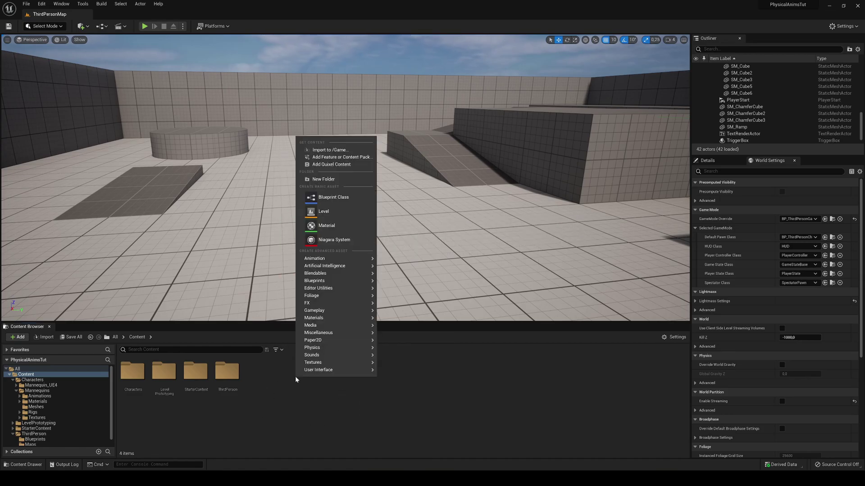
pyautogui.click(329, 198)
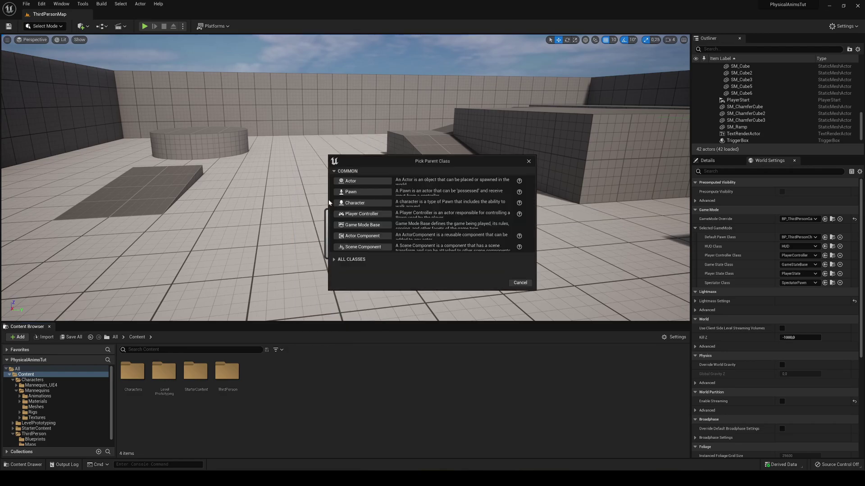
pyautogui.click(357, 182)
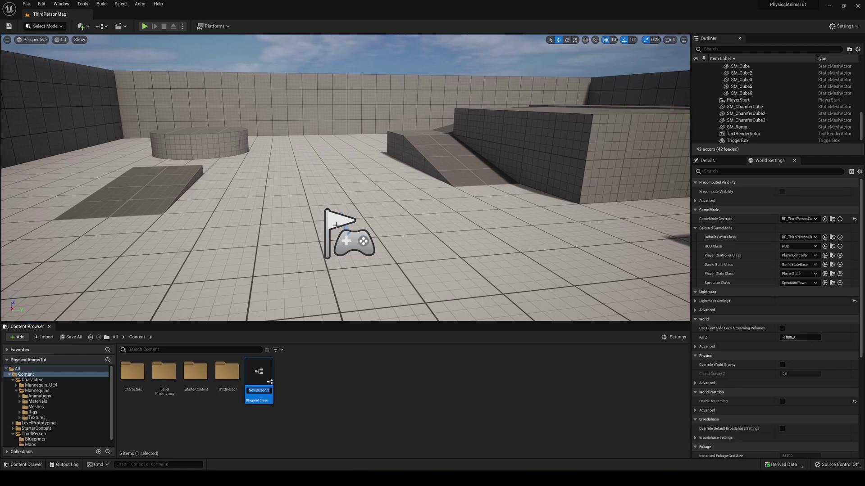
pyautogui.write('BP_Door')
pyautogui.press('Return')
pyautogui.press('Return')
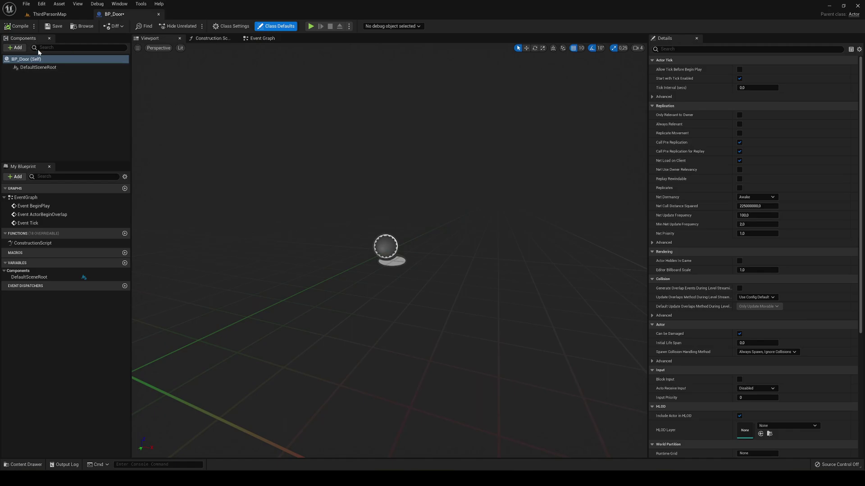
# Add a Static Mesh component to BP_Door and assign it the SM_Door mesh
pyautogui.click(18, 47)
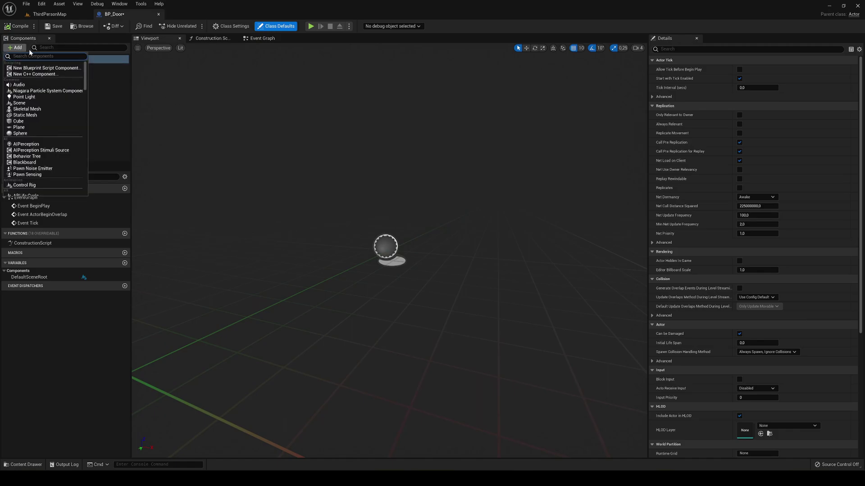
pyautogui.click(82, 115)
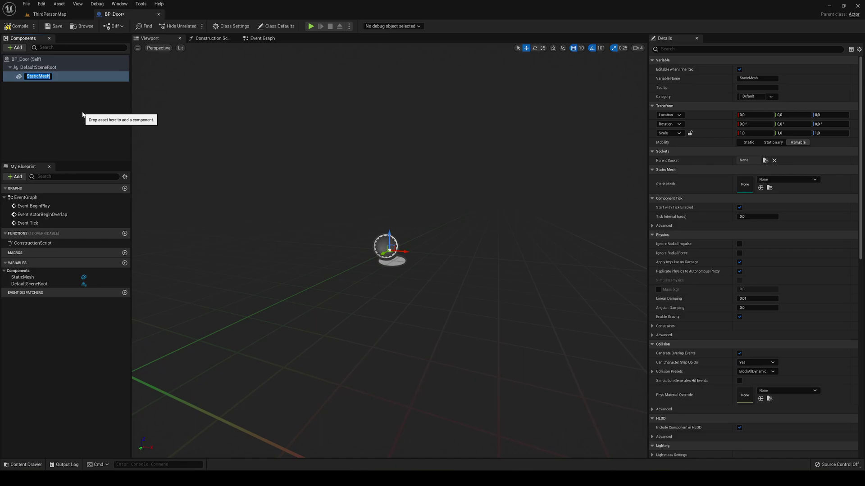
pyautogui.press('Return')
pyautogui.click(769, 180)
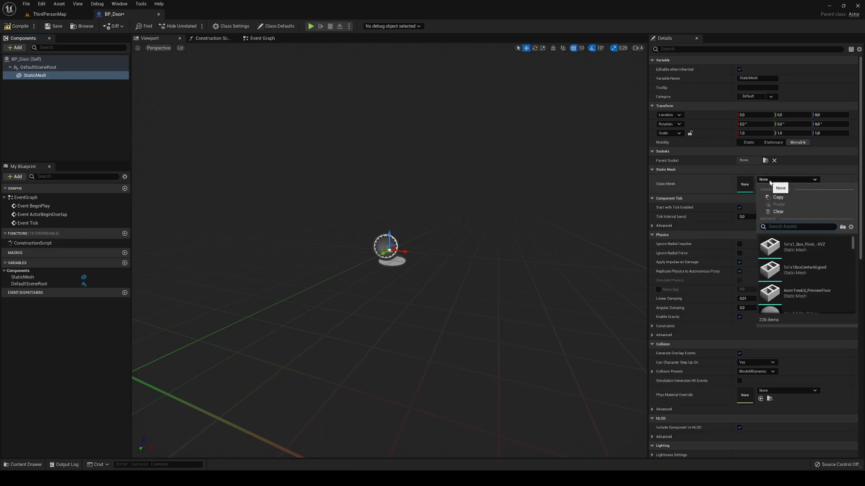
pyautogui.write('door')
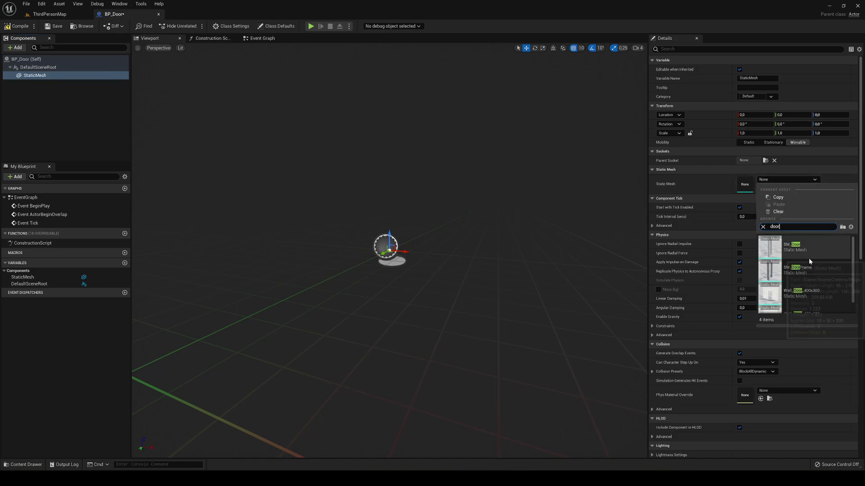
pyautogui.click(806, 253)
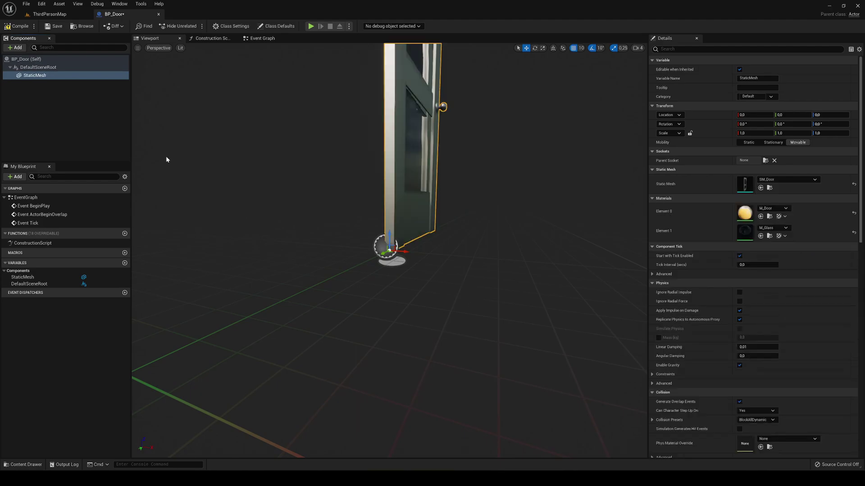
# Duplicate the door's static mesh component and assign the SM_DoorFrame mesh to the copy
pyautogui.hotkey('ctrl', 'd')
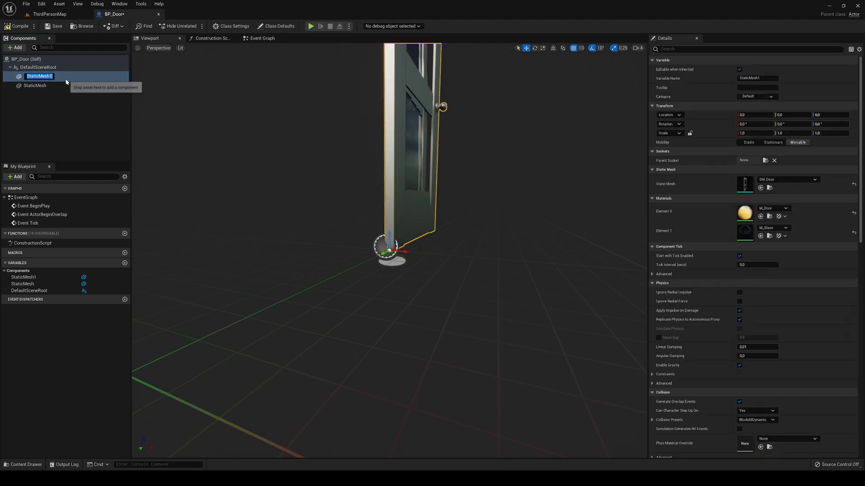
pyautogui.press('Return')
pyautogui.click(777, 179)
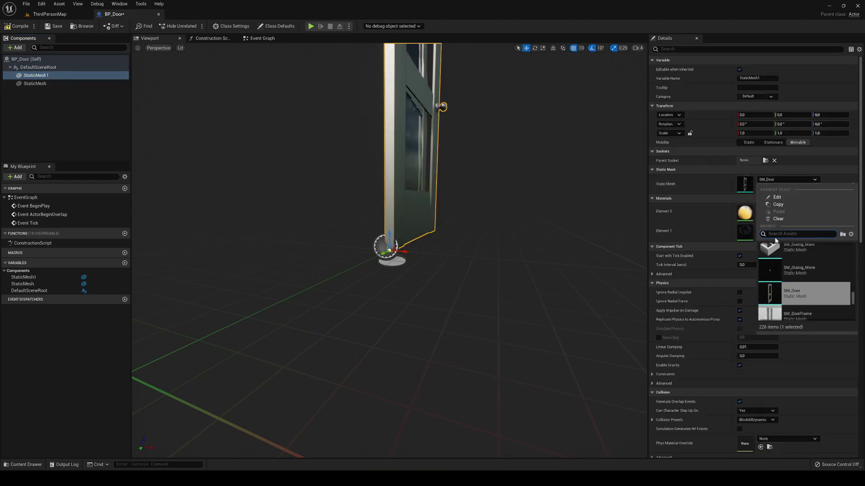
pyautogui.click(811, 315)
pyautogui.press('d')
pyautogui.moveTo(465, 234); pyautogui.dragTo(315, 234, button='right')
pyautogui.press('w')
pyautogui.moveTo(386, 243)
pyautogui.mouseDown(button='right')
pyautogui.moveTo(360, 243)
pyautogui.moveTo(386, 243)
pyautogui.mouseUp(button='right')
pyautogui.moveTo(370, 237); pyautogui.dragTo(420, 236)
pyautogui.press('a')
pyautogui.moveTo(420, 236); pyautogui.dragTo(473, 218, button='right')
pyautogui.moveTo(353, 280); pyautogui.dragTo(353, 280)
pyautogui.moveTo(353, 281); pyautogui.dragTo(343, 280)
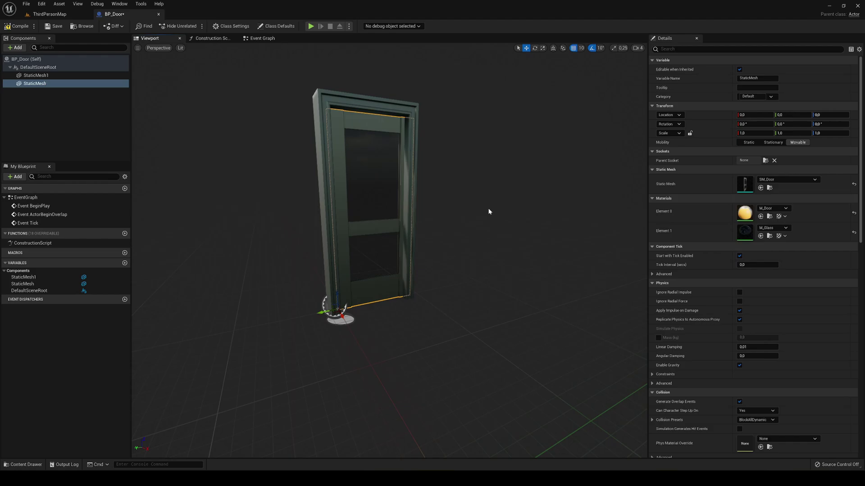
# Add a box collision component under DefaultSceneRoot and name it Widget Trigger
pyautogui.click(32, 68)
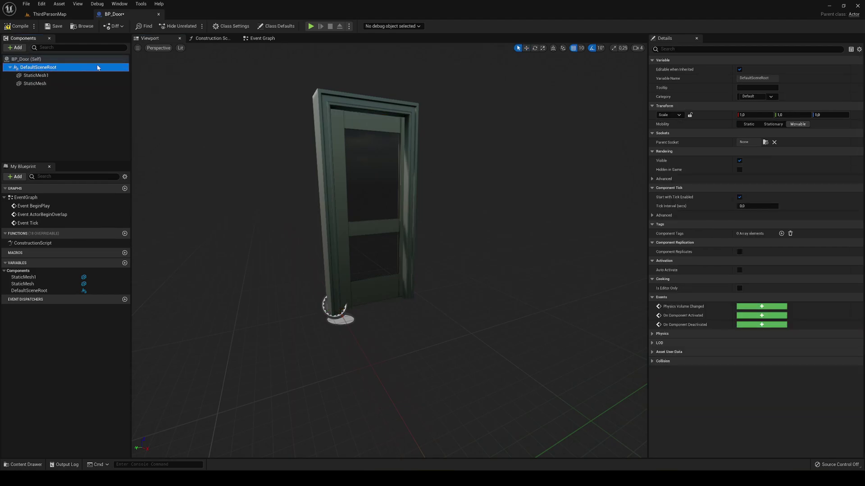
pyautogui.click(11, 48)
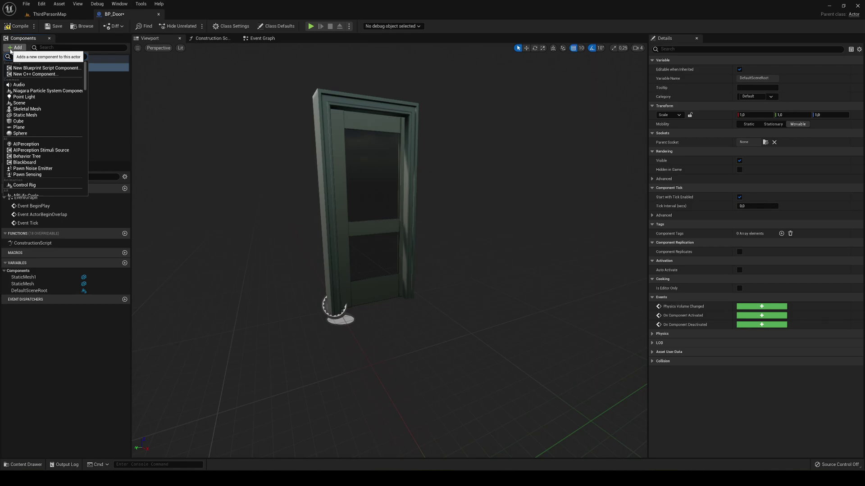
pyautogui.write('bo')
pyautogui.click(27, 79)
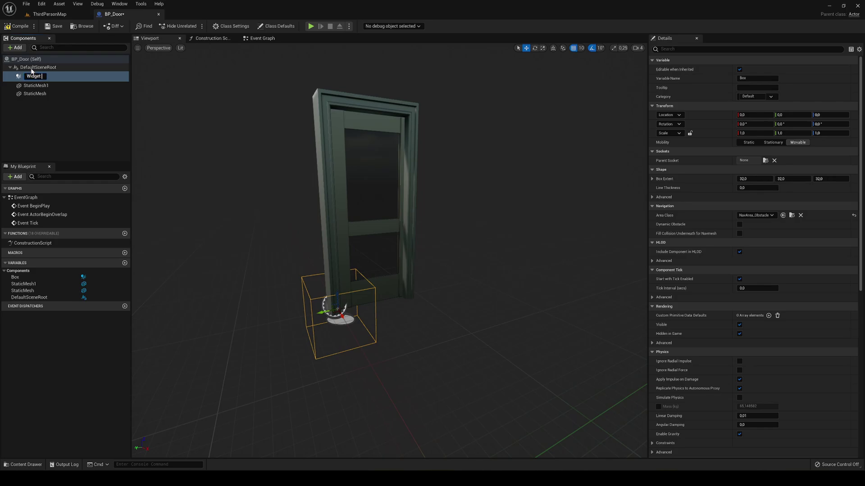
pyautogui.write('Widget Trigger')
pyautogui.press('Return')
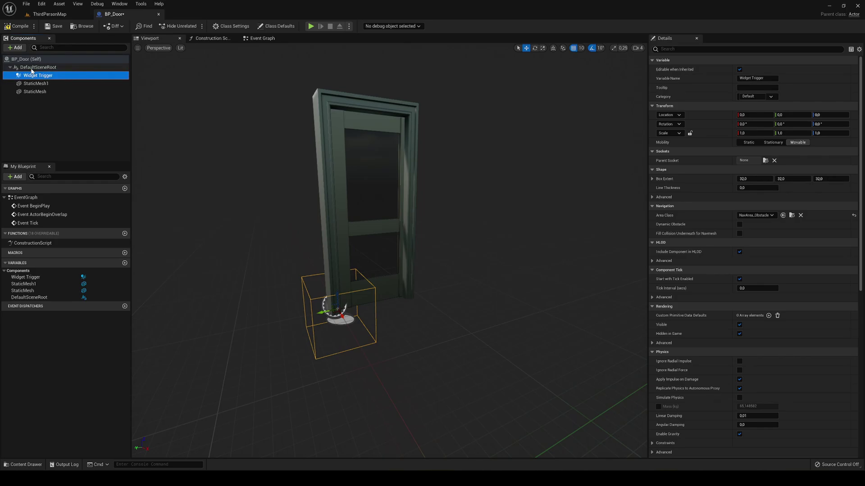
# Move the Widget Trigger box sideways to Y -40 so it is centred on the door
pyautogui.moveTo(389, 251); pyautogui.dragTo(333, 275, button='right')
pyautogui.scroll(-3, 387, 294)
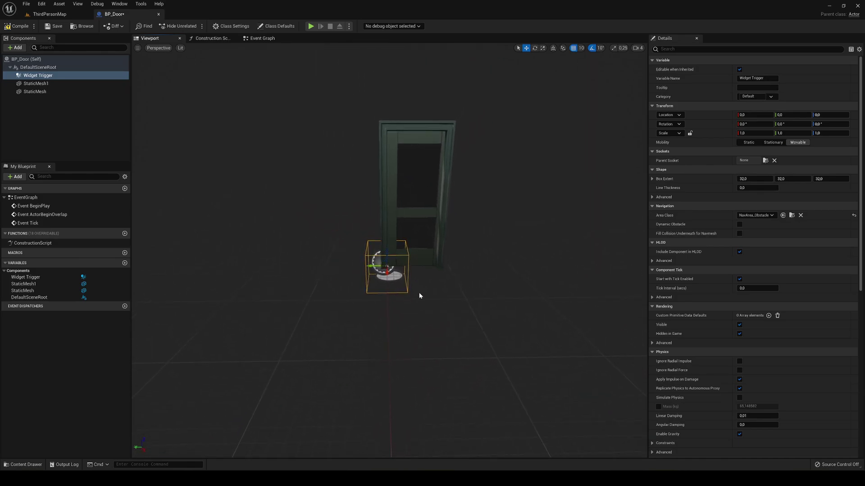
pyautogui.moveTo(368, 265); pyautogui.dragTo(395, 266)
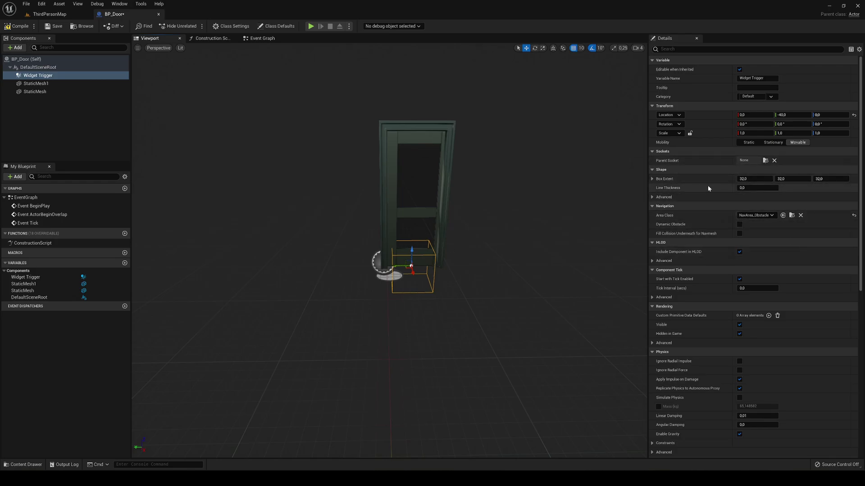
# Set the Widget Trigger's box extent to 50 on the X, Y and Z axes
pyautogui.click(758, 180)
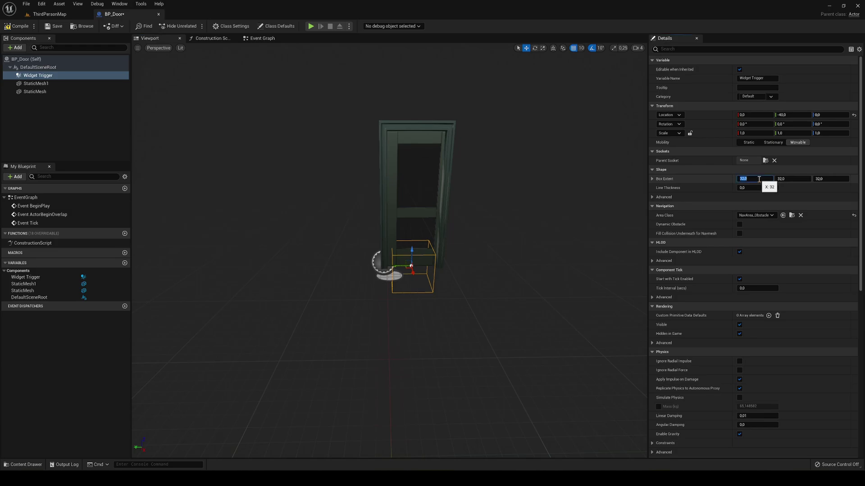
pyautogui.press('Tab')
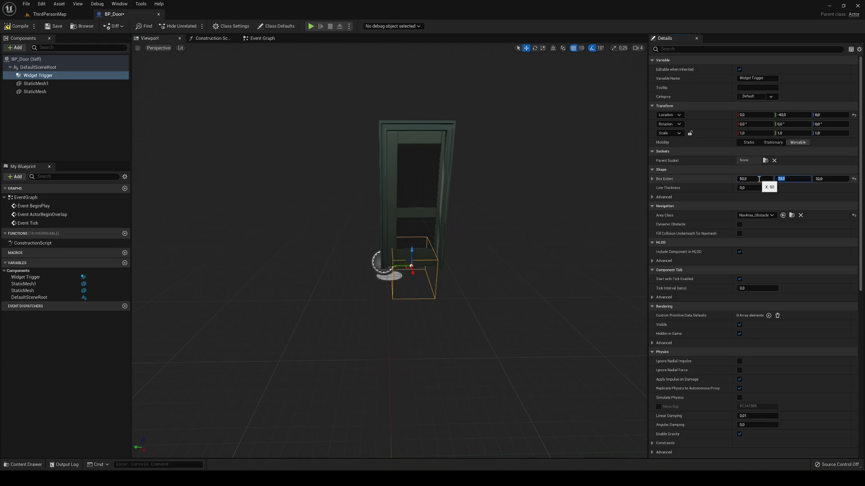
pyautogui.write('50')
pyautogui.press('Tab')
pyautogui.write('5')
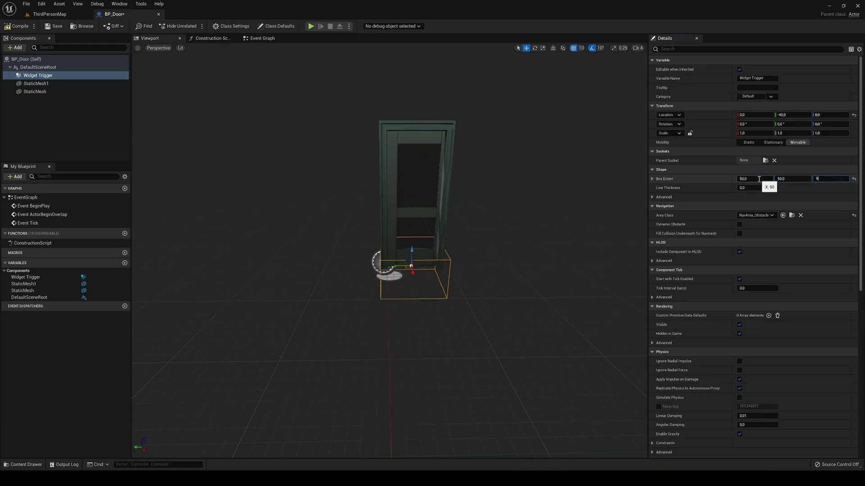
pyautogui.write('0')
pyautogui.press('Return')
# Raise the Widget Trigger to Z 70 and enlarge its box extent to about 60, 99 and 134 around the door
pyautogui.moveTo(413, 252); pyautogui.dragTo(413, 208)
pyautogui.moveTo(415, 207); pyautogui.dragTo(532, 208, button='right')
pyautogui.moveTo(748, 179); pyautogui.dragTo(848, 179)
pyautogui.moveTo(495, 211); pyautogui.dragTo(346, 216, button='right')
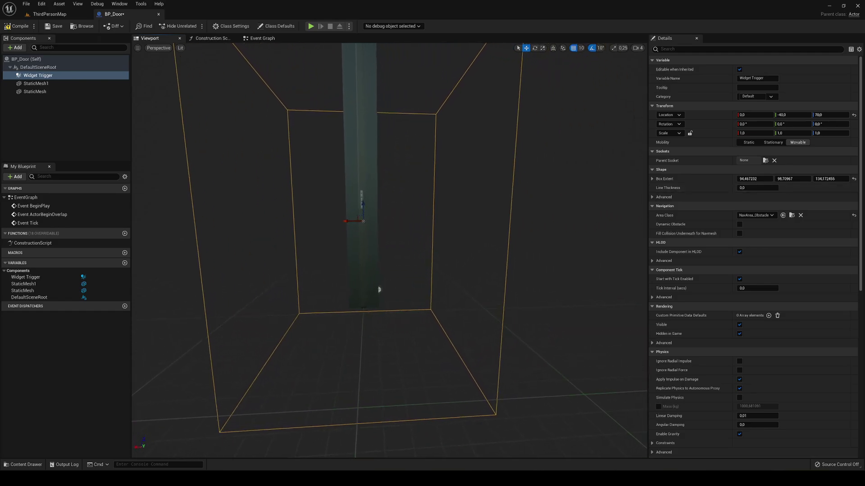
pyautogui.moveTo(769, 179); pyautogui.dragTo(750, 179)
pyautogui.moveTo(387, 243); pyautogui.dragTo(491, 255, button='right')
pyautogui.moveTo(346, 205); pyautogui.dragTo(331, 203, button='right')
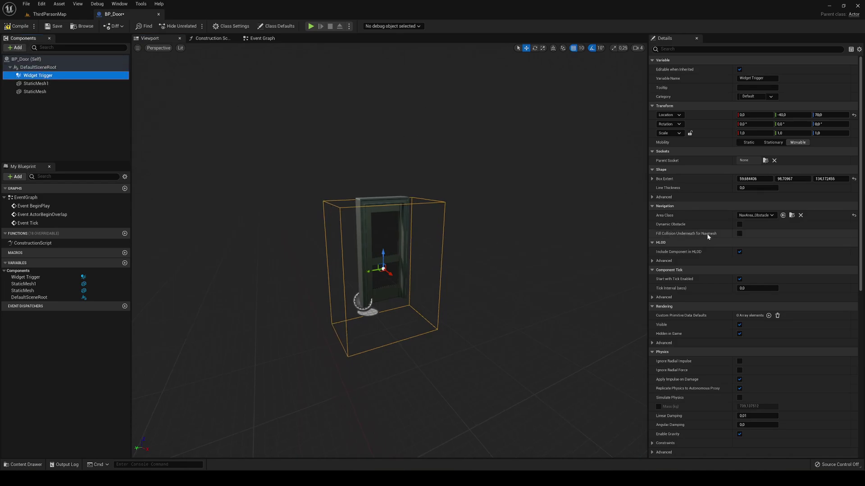
# Add On Component Begin Overlap and On Component End Overlap events for the Widget Trigger to the event graph
pyautogui.scroll(-4, 706, 237)
pyautogui.scroll(-1, 706, 237)
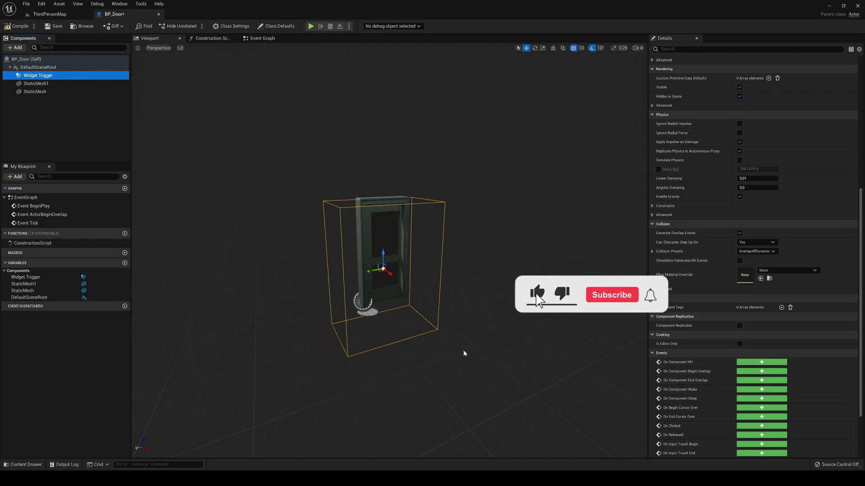
pyautogui.scroll(-3, 712, 313)
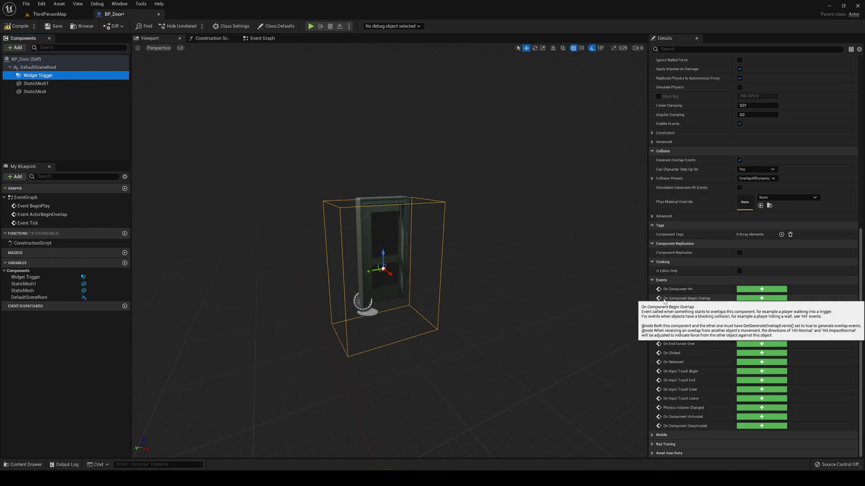
pyautogui.click(753, 300)
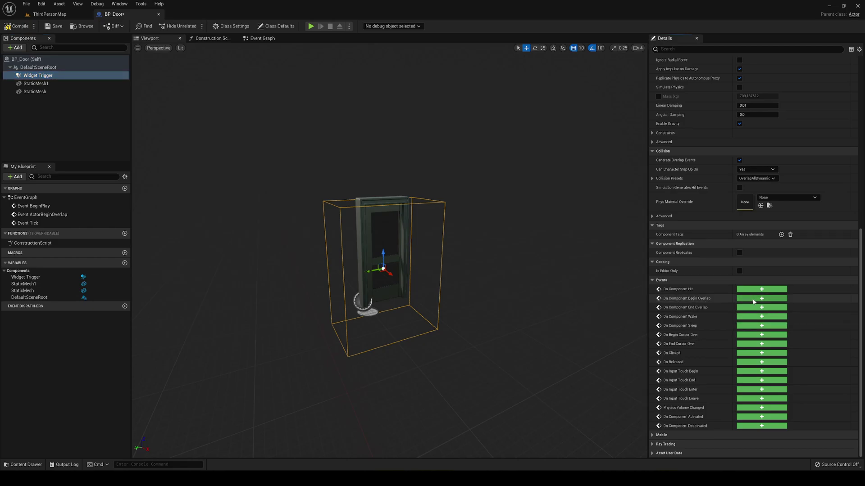
pyautogui.click(38, 76)
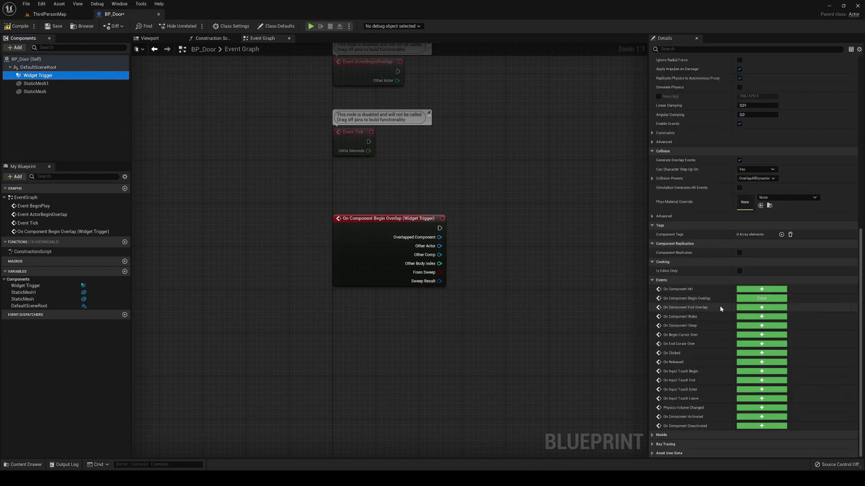
pyautogui.click(757, 308)
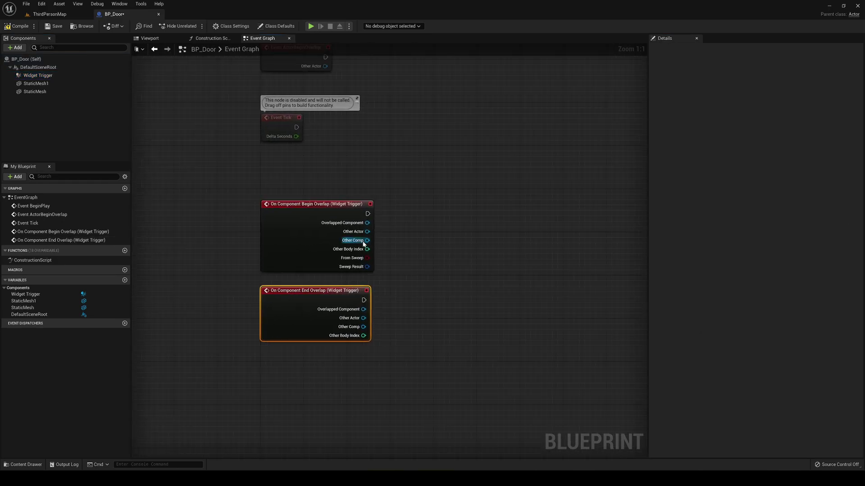
pyautogui.click(297, 208)
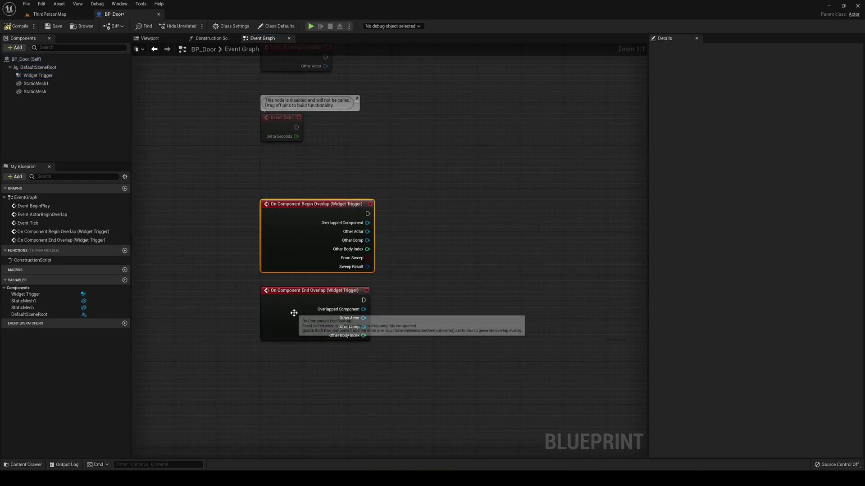
# Add a Cast To BP_ThirdPersonCharacter node from the begin overlap event's Other Actor output and align it beside the event
pyautogui.click(315, 311)
pyautogui.click(414, 307)
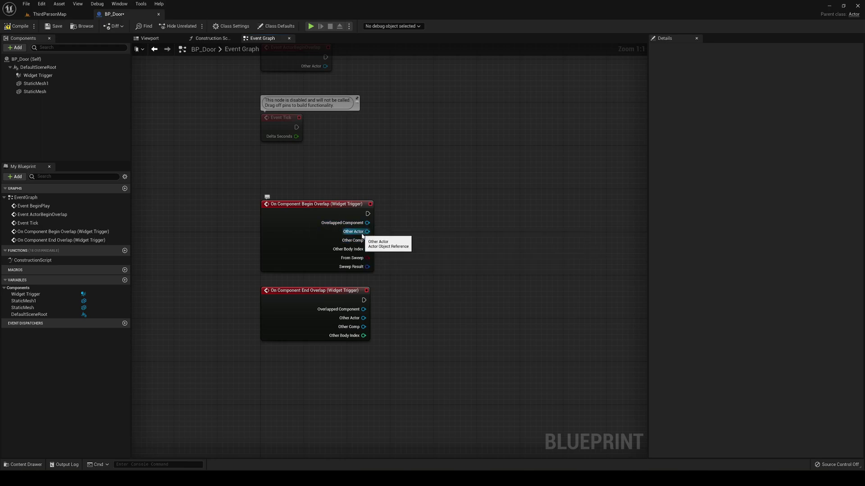
pyautogui.moveTo(368, 232); pyautogui.dragTo(398, 227)
pyautogui.write('cas')
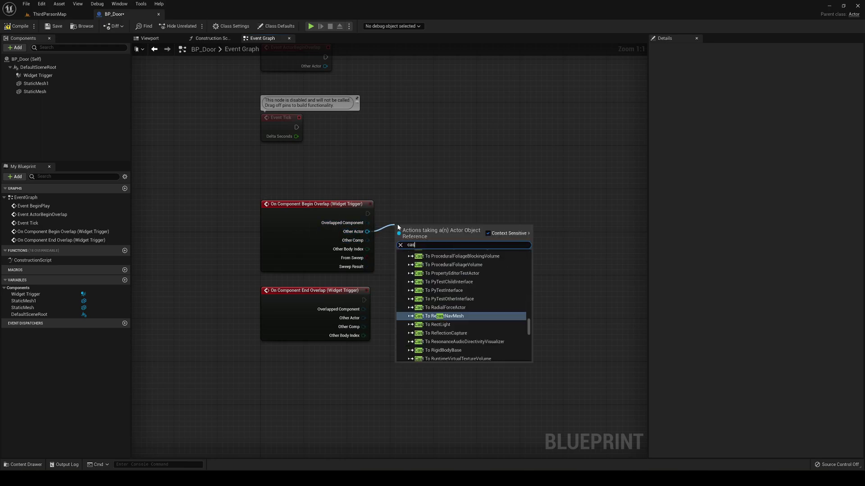
pyautogui.write('t to bp_th')
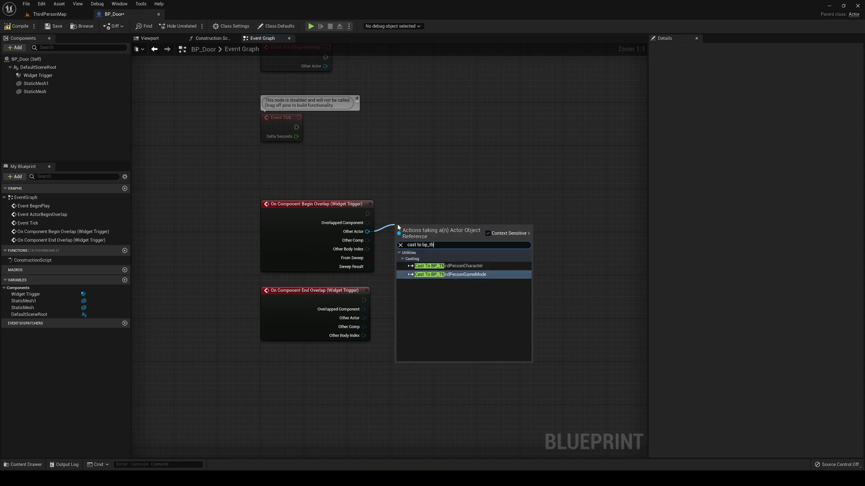
pyautogui.press('Up')
pyautogui.press('Return')
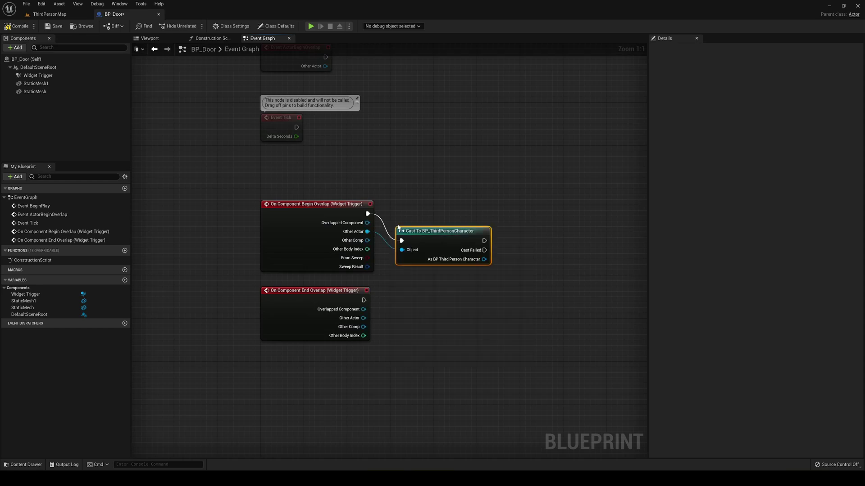
pyautogui.moveTo(426, 237); pyautogui.dragTo(421, 210)
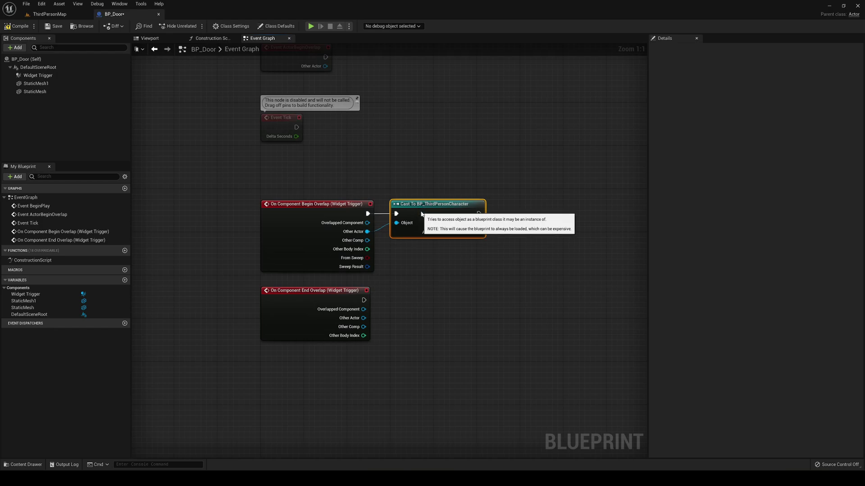
# Duplicate the Cast To BP_ThirdPersonCharacter node and wire it to the end overlap event's execution and Other Actor outputs
pyautogui.click(447, 277)
pyautogui.moveTo(460, 287); pyautogui.dragTo(364, 284, button='right')
pyautogui.click(329, 218)
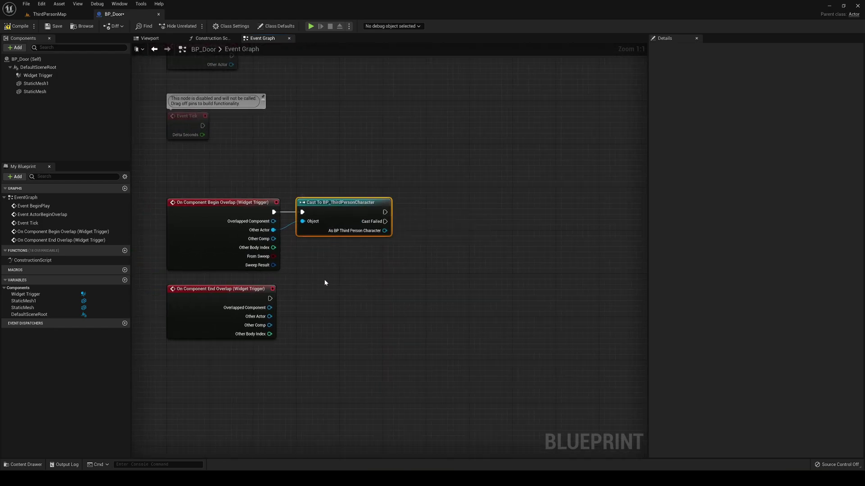
pyautogui.hotkey('ctrl', 'c')
pyautogui.hotkey('ctrl', 'v')
pyautogui.moveTo(269, 299); pyautogui.dragTo(326, 310)
pyautogui.moveTo(347, 313); pyautogui.dragTo(270, 316)
pyautogui.moveTo(372, 286); pyautogui.dragTo(341, 298, button='right')
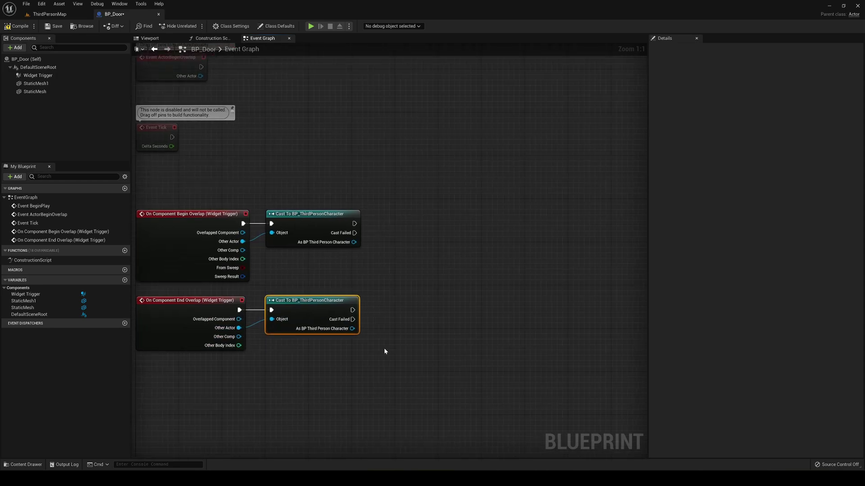
# Save the BP_Door blueprint and locate it in the Content Browser
pyautogui.moveTo(411, 326); pyautogui.dragTo(455, 333, button='right')
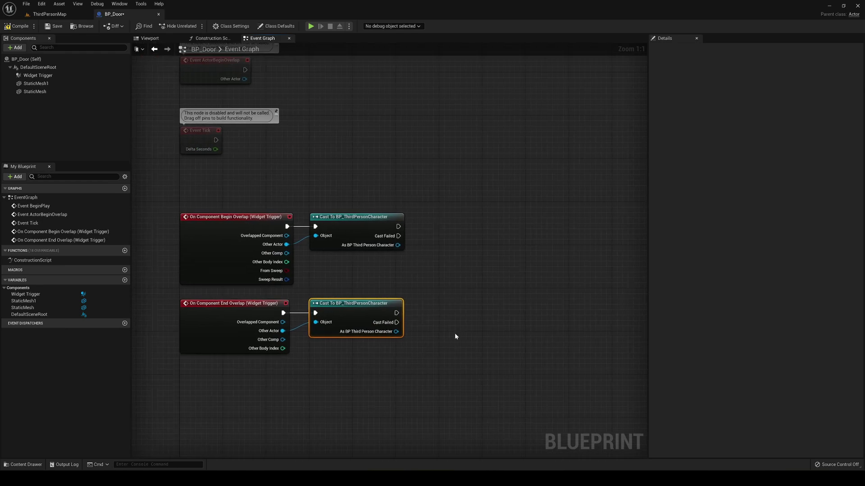
pyautogui.moveTo(509, 329); pyautogui.dragTo(460, 336, button='right')
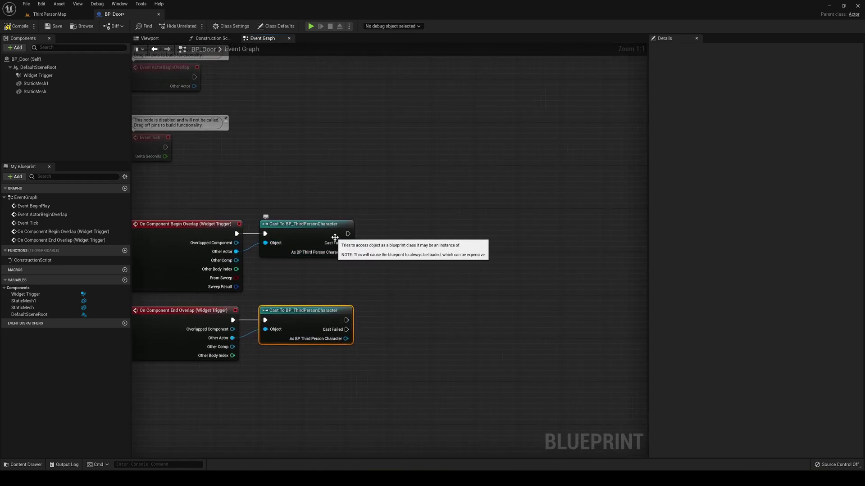
pyautogui.click(389, 299)
pyautogui.moveTo(420, 286); pyautogui.dragTo(482, 281, button='right')
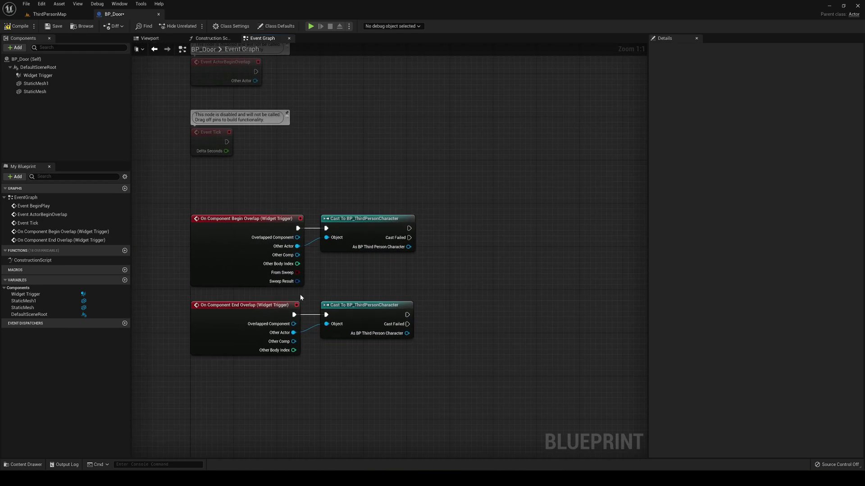
pyautogui.click(57, 26)
pyautogui.click(74, 26)
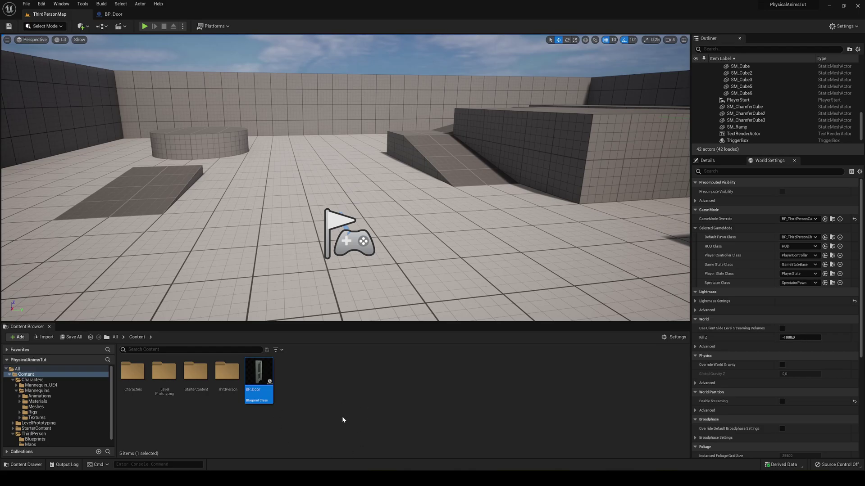
# Create a Widget Blueprint based on User Widget in the Content folder, name it WP_Interact, and open it
pyautogui.rightClick(328, 386)
pyautogui.moveTo(352, 375)
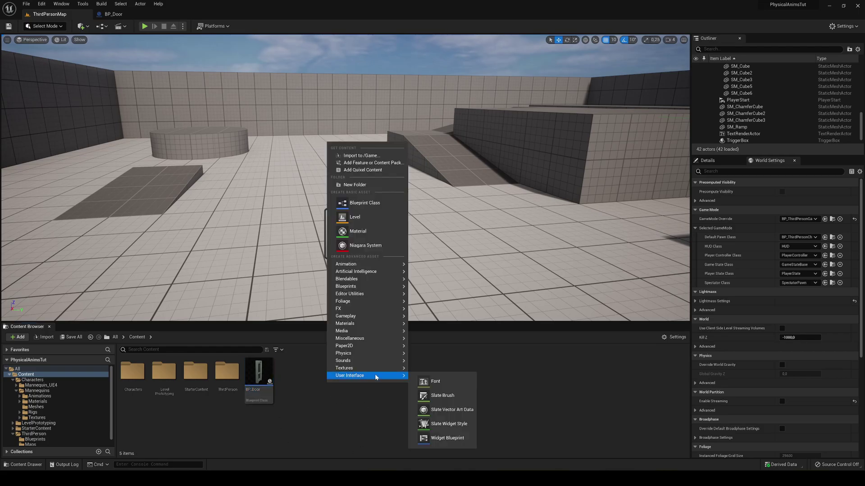
pyautogui.click(446, 438)
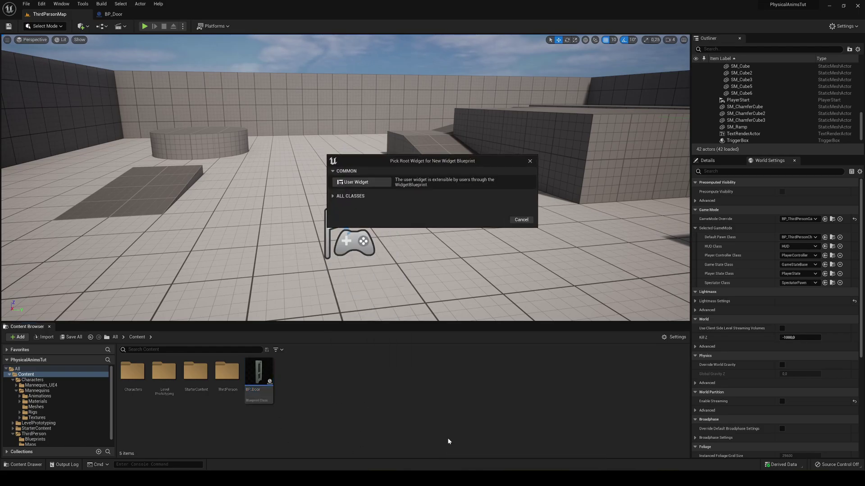
pyautogui.click(356, 182)
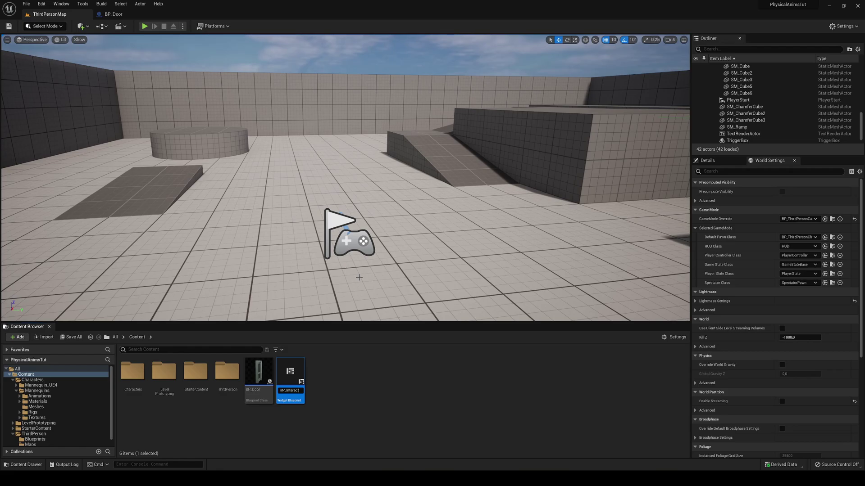
pyautogui.write('WP_Interact')
pyautogui.press('Return')
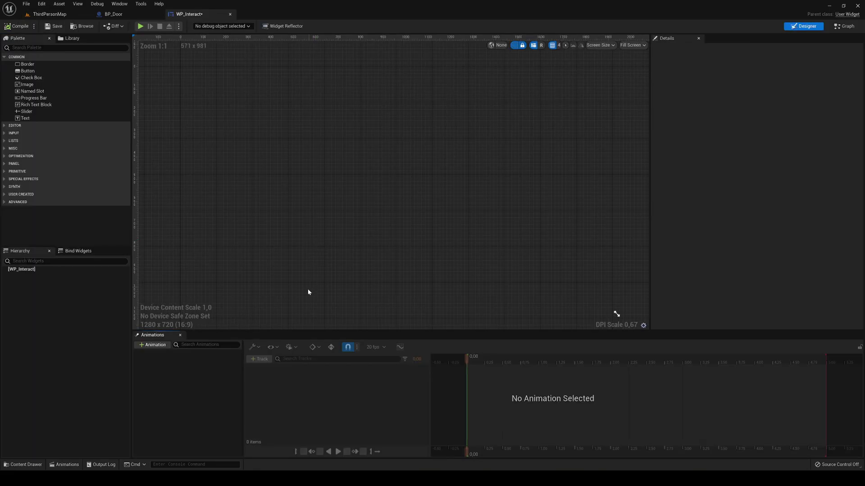
# Add a Canvas Panel as the root widget of WP_Interact
pyautogui.click(62, 48)
pyautogui.write('ca')
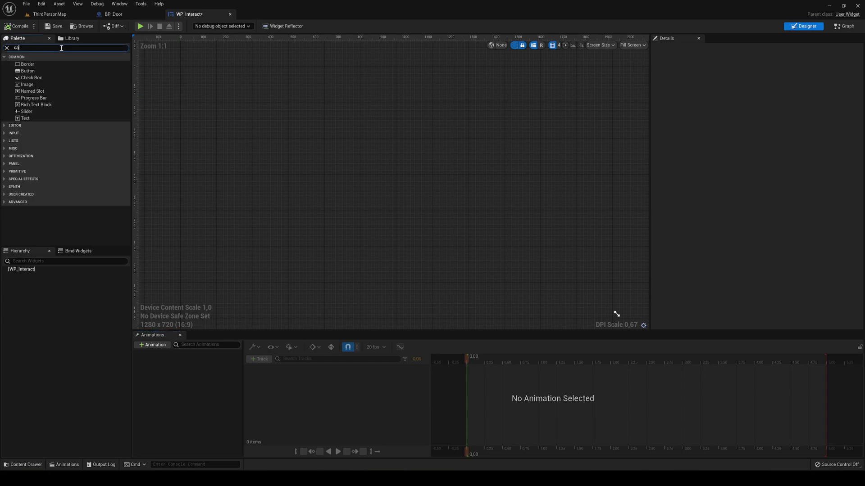
pyautogui.write('n')
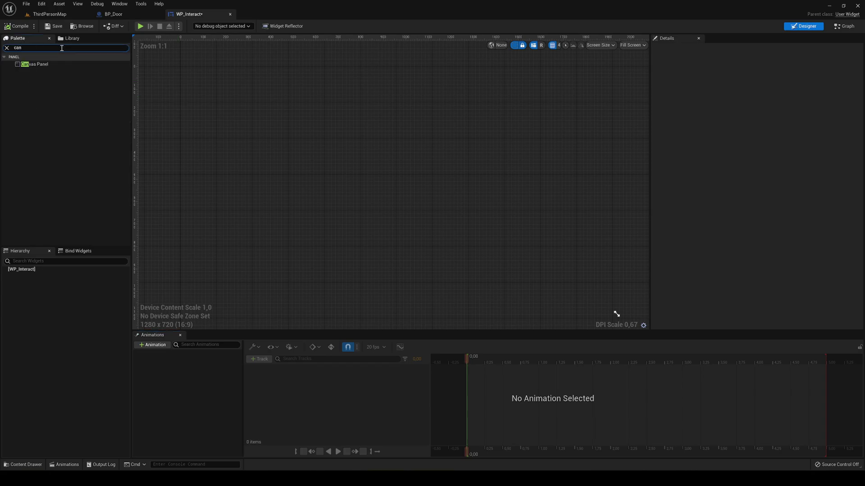
pyautogui.write('v')
pyautogui.moveTo(35, 64); pyautogui.dragTo(27, 270)
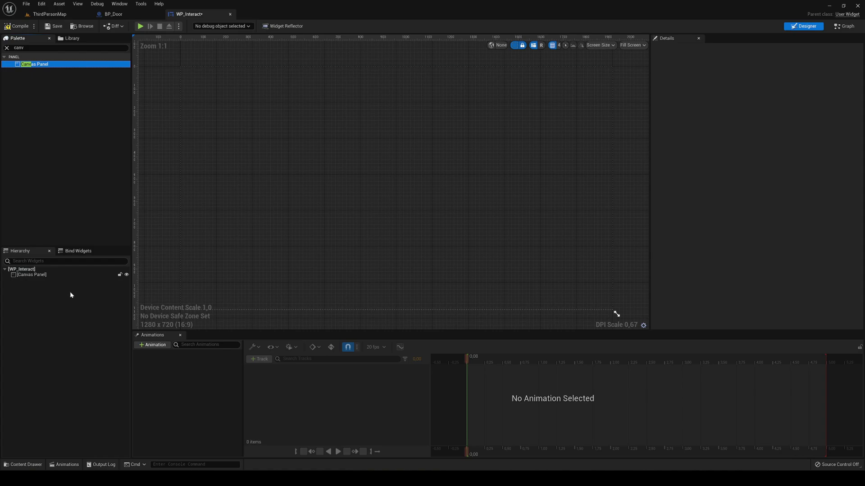
pyautogui.click(6, 47)
pyautogui.click(72, 275)
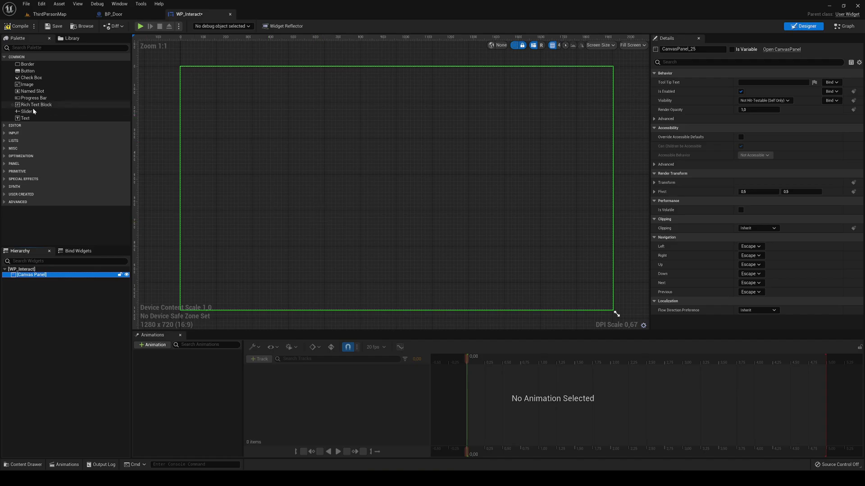
# Place a text block about 624 by 71 near the middle of the canvas, with centred text reading INTERACT
pyautogui.moveTo(30, 119); pyautogui.dragTo(457, 189)
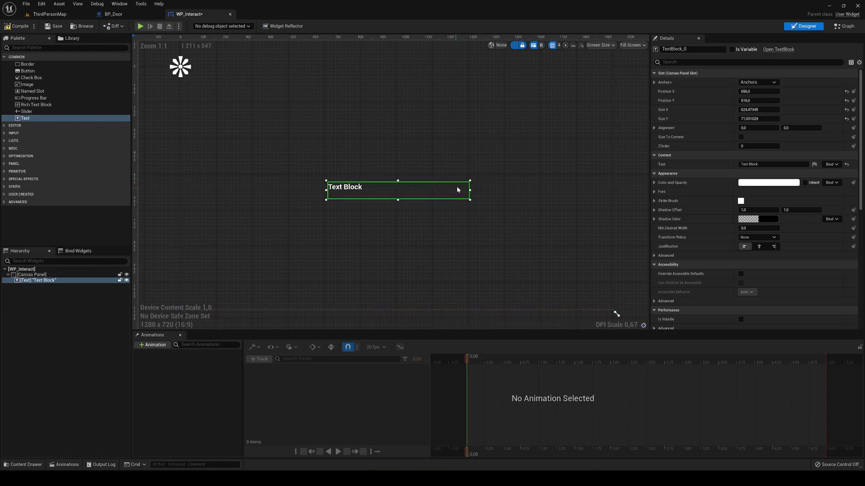
pyautogui.click(758, 246)
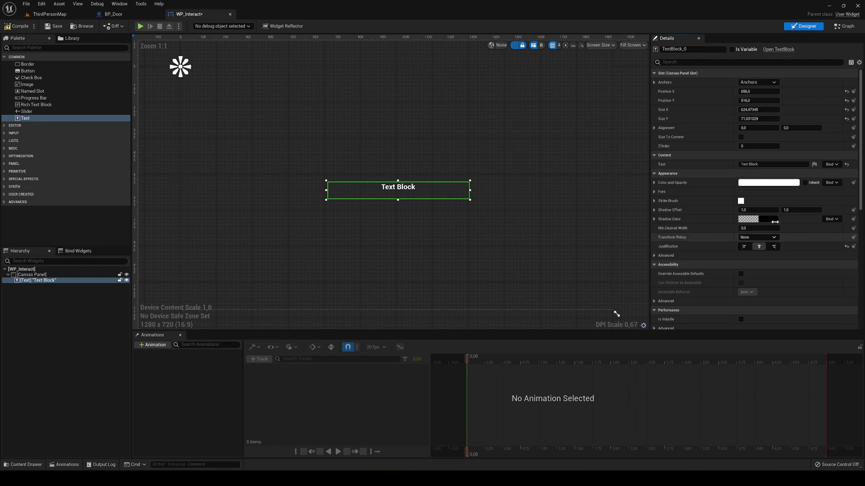
pyautogui.click(749, 165)
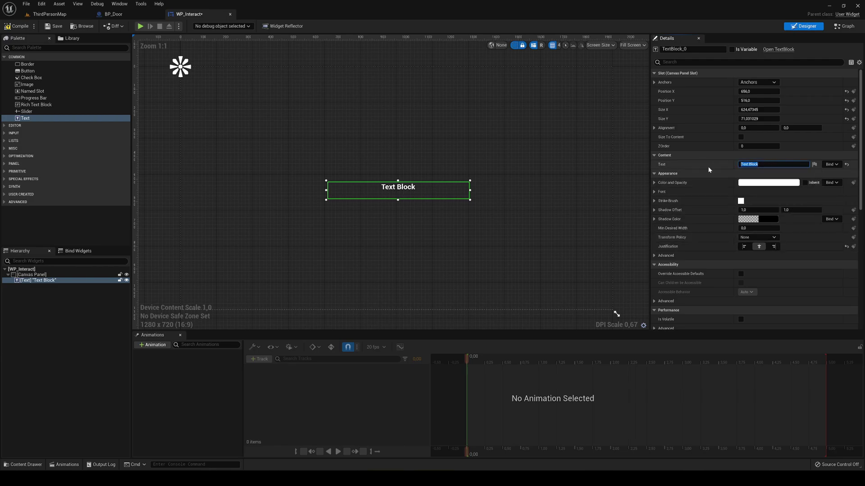
pyautogui.write('INTERACT')
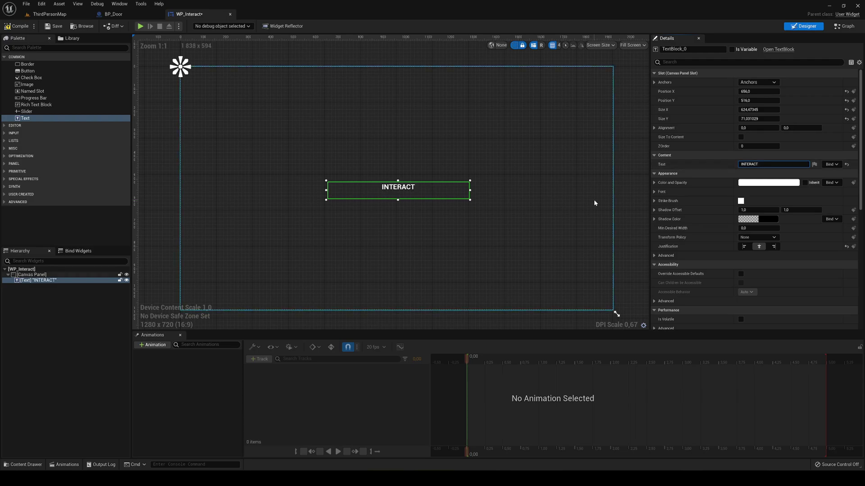
# Set the font size of the INTERACT text to 45
pyautogui.click(655, 192)
pyautogui.click(759, 218)
pyautogui.write('45')
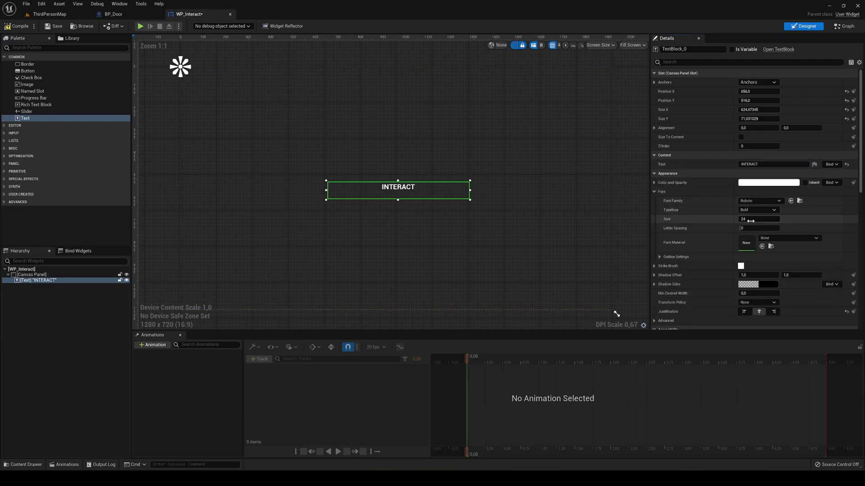
pyautogui.press('Return')
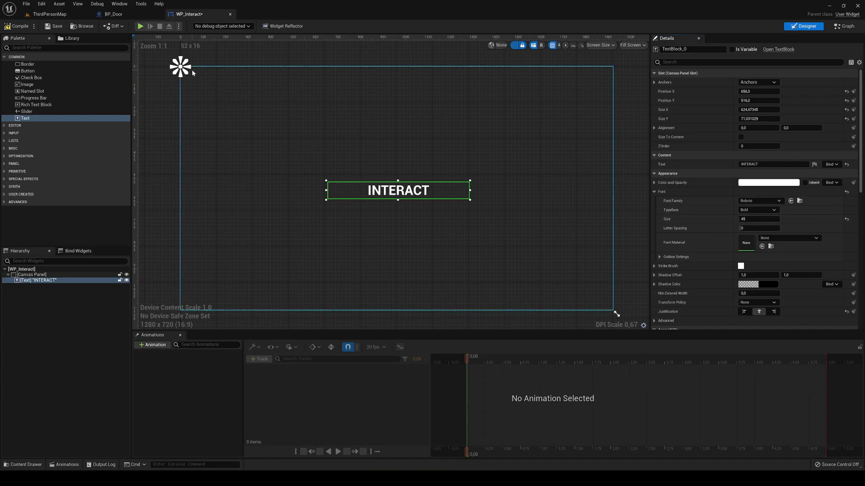
# Spread the INTERACT text's anchors to the corners of its block, and compile and save WP_Interact
pyautogui.moveTo(182, 72); pyautogui.dragTo(473, 203)
pyautogui.moveTo(176, 63); pyautogui.dragTo(323, 177)
pyautogui.moveTo(375, 180); pyautogui.dragTo(341, 173, button='right')
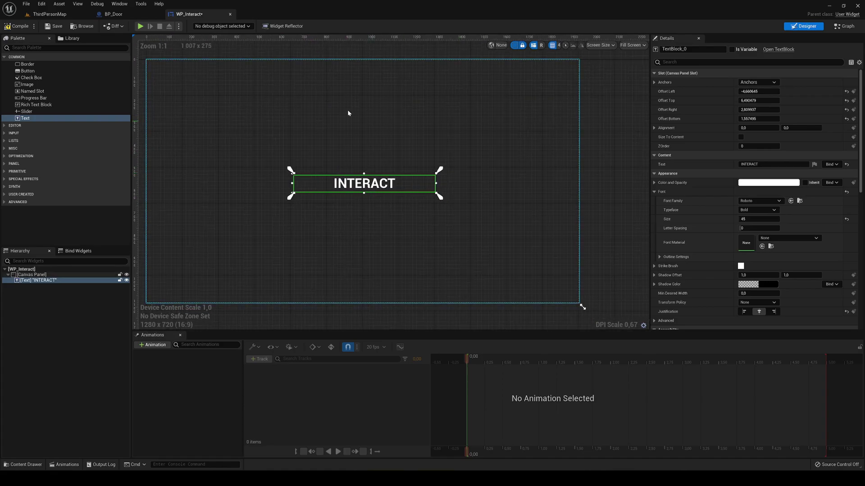
pyautogui.moveTo(443, 222)
pyautogui.mouseDown(button='right')
pyautogui.moveTo(493, 245)
pyautogui.moveTo(445, 223)
pyautogui.mouseUp(button='right')
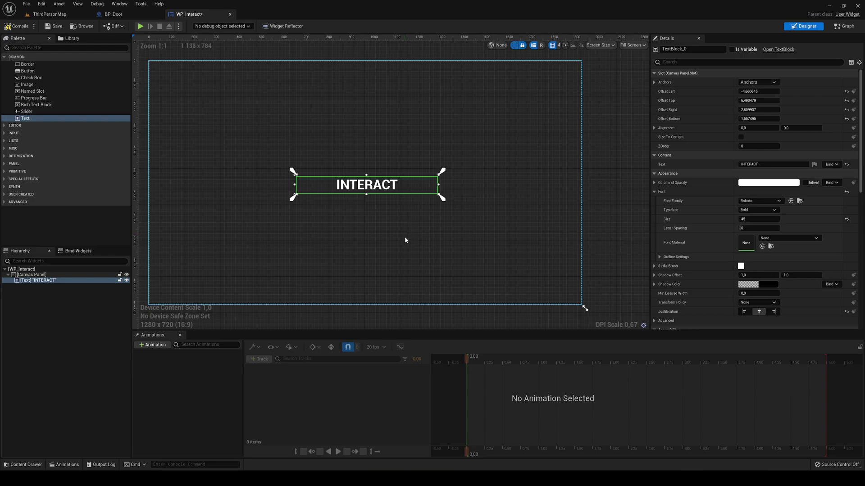
pyautogui.moveTo(344, 239); pyautogui.dragTo(355, 237, button='right')
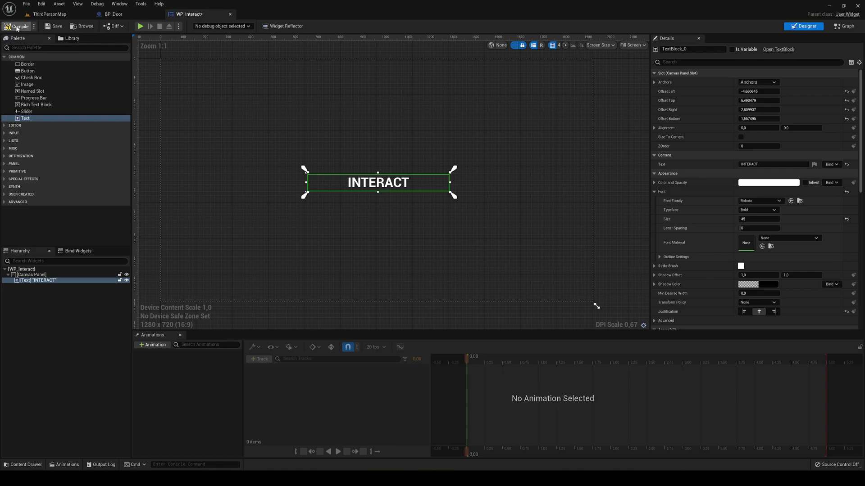
pyautogui.click(54, 26)
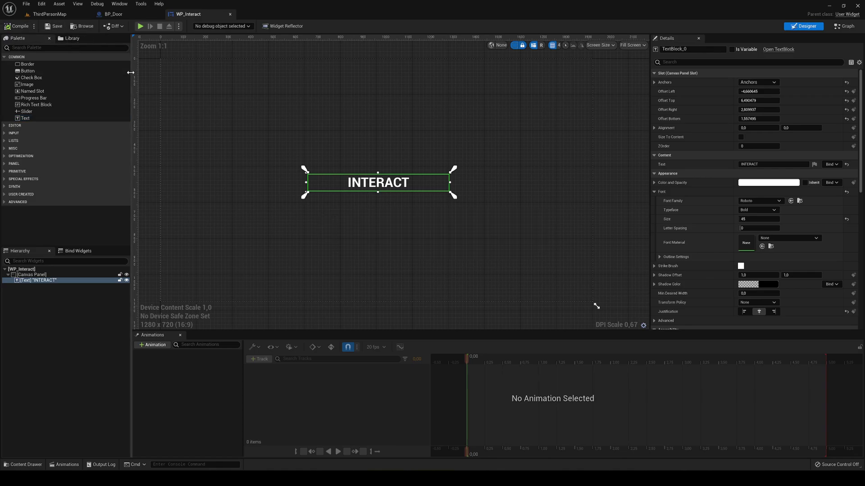
# Return to BP_Door's viewport and add a Widget component under DefaultSceneRoot
pyautogui.click(128, 14)
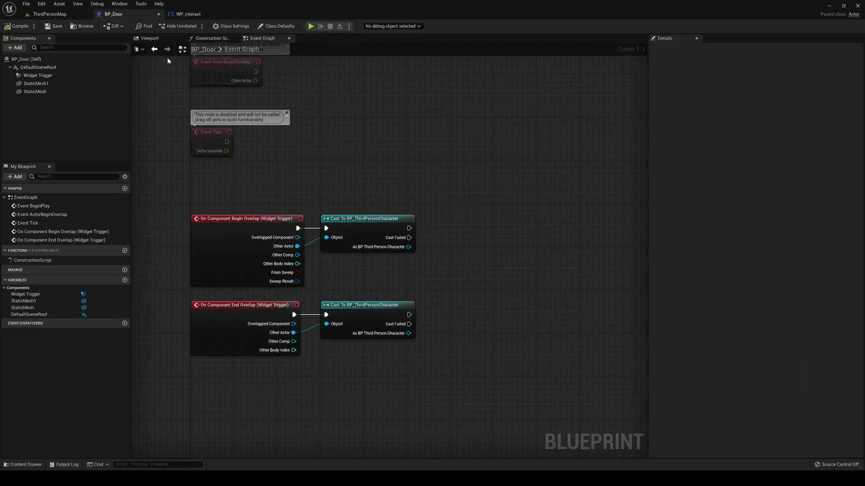
pyautogui.click(154, 41)
pyautogui.moveTo(184, 65); pyautogui.dragTo(241, 89, button='right')
pyautogui.click(74, 68)
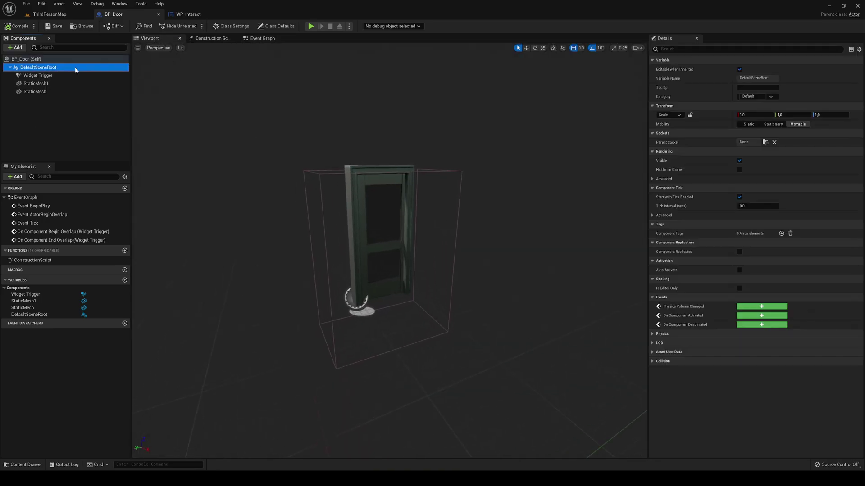
pyautogui.click(17, 48)
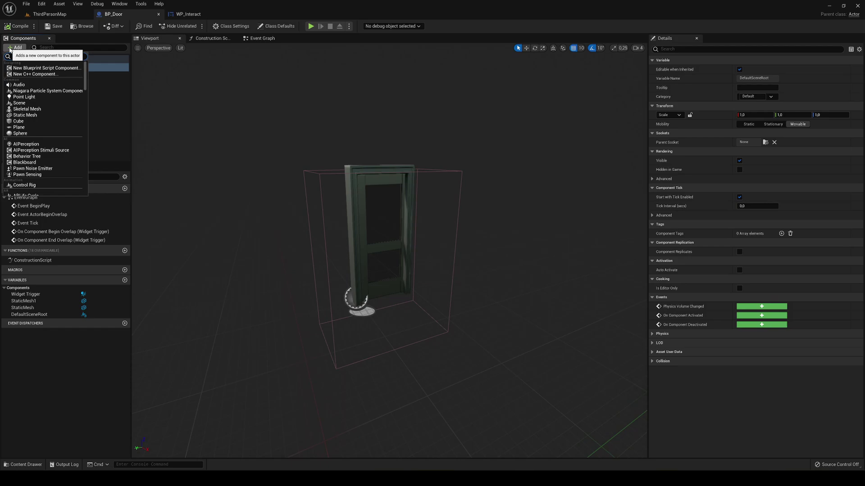
pyautogui.write('wp')
pyautogui.press('BackSpace')
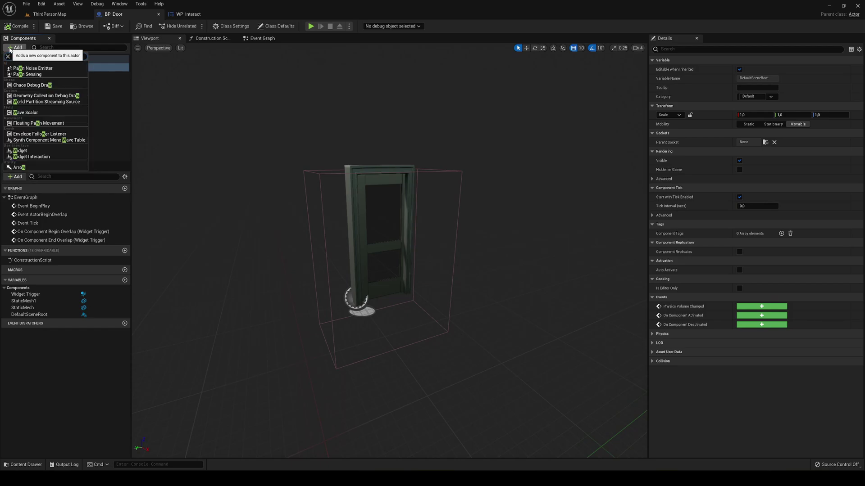
pyautogui.write('idget')
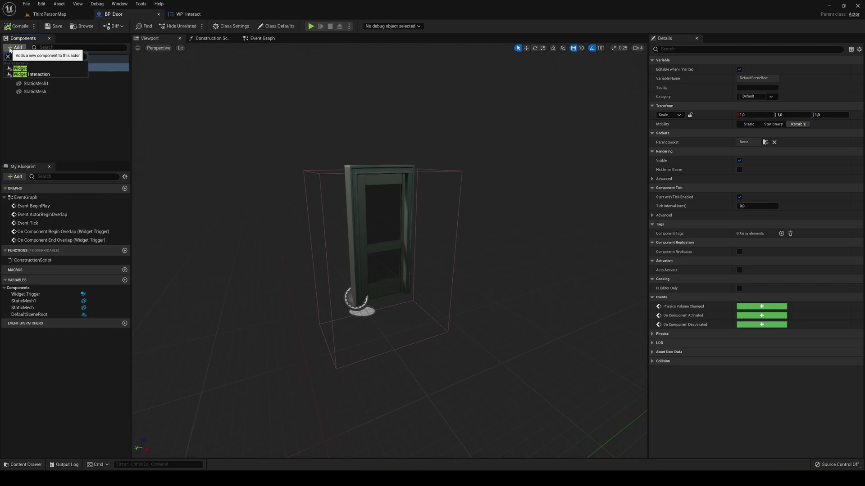
pyautogui.click(34, 71)
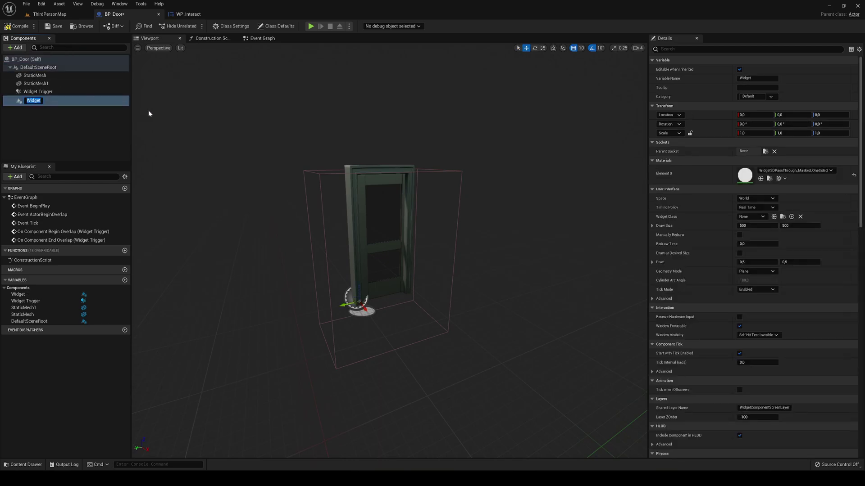
# Keep the name Widget for the new component and set its widget class to WP_Interact
pyautogui.press('Return')
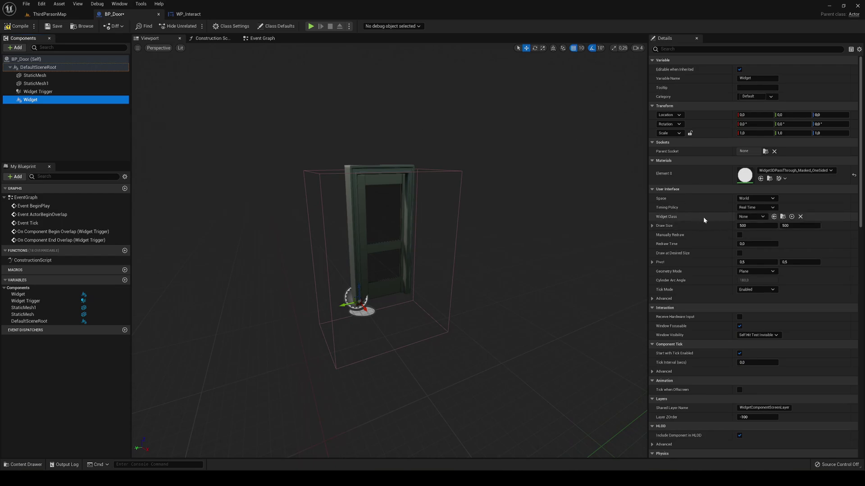
pyautogui.click(756, 217)
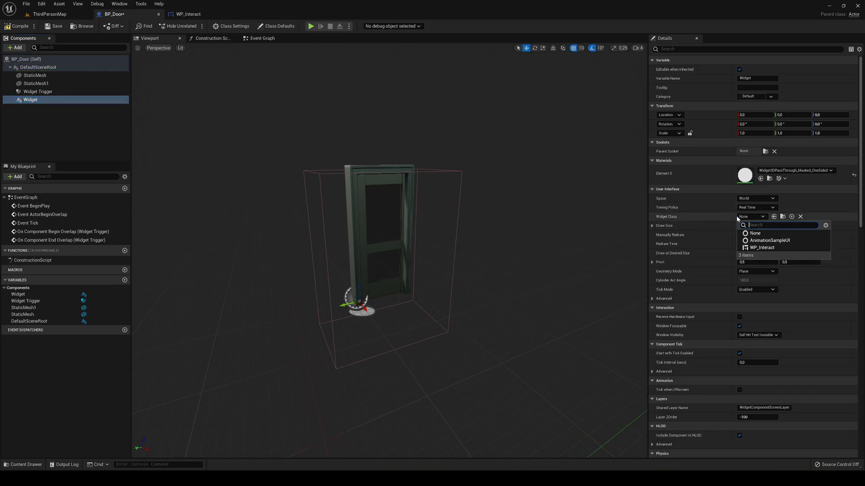
pyautogui.click(783, 251)
# Examine the INTERACT text of the Widget component from the front and back of the door
pyautogui.moveTo(496, 234); pyautogui.dragTo(487, 270, button='right')
pyautogui.moveTo(312, 323)
pyautogui.mouseDown(button='right')
pyautogui.moveTo(316, 316)
pyautogui.moveTo(288, 306)
pyautogui.moveTo(312, 324)
pyautogui.mouseUp(button='right')
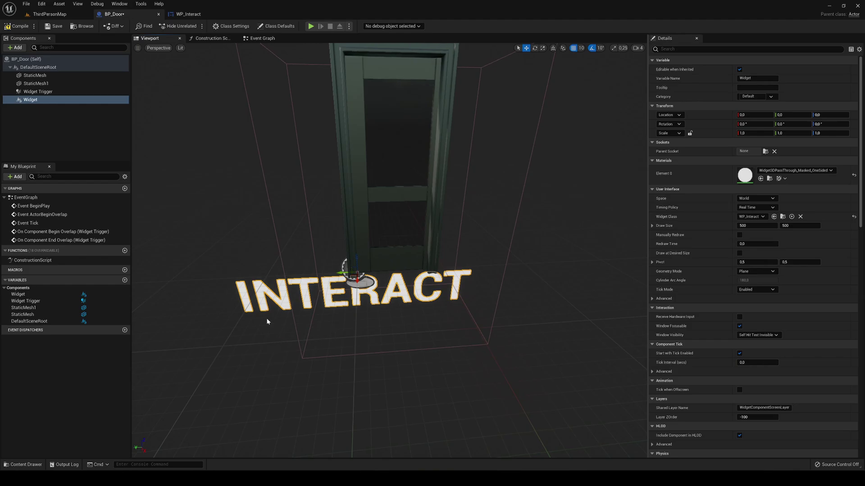
pyautogui.moveTo(405, 325); pyautogui.dragTo(599, 306, button='right')
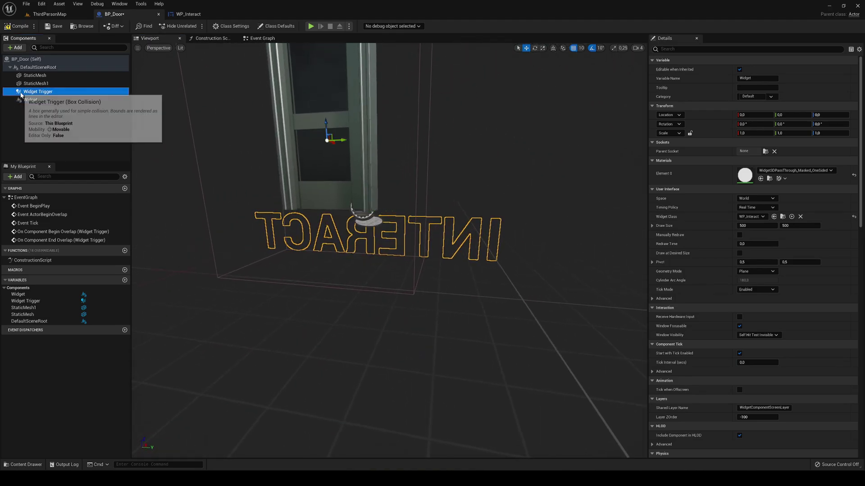
pyautogui.click(41, 100)
pyautogui.moveTo(511, 267); pyautogui.dragTo(502, 250, button='right')
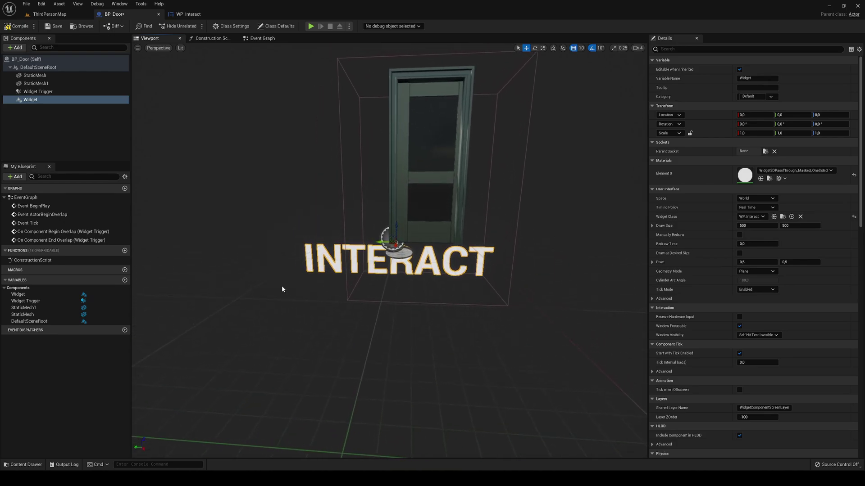
pyautogui.moveTo(322, 316); pyautogui.dragTo(302, 272, button='right')
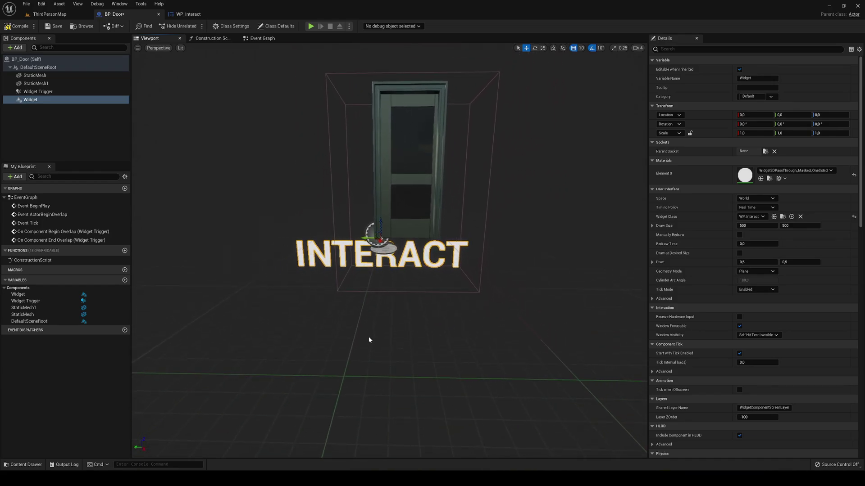
pyautogui.moveTo(368, 336)
pyautogui.mouseDown(button='right')
pyautogui.moveTo(377, 321)
pyautogui.moveTo(362, 327)
pyautogui.mouseUp(button='right')
pyautogui.press('w')
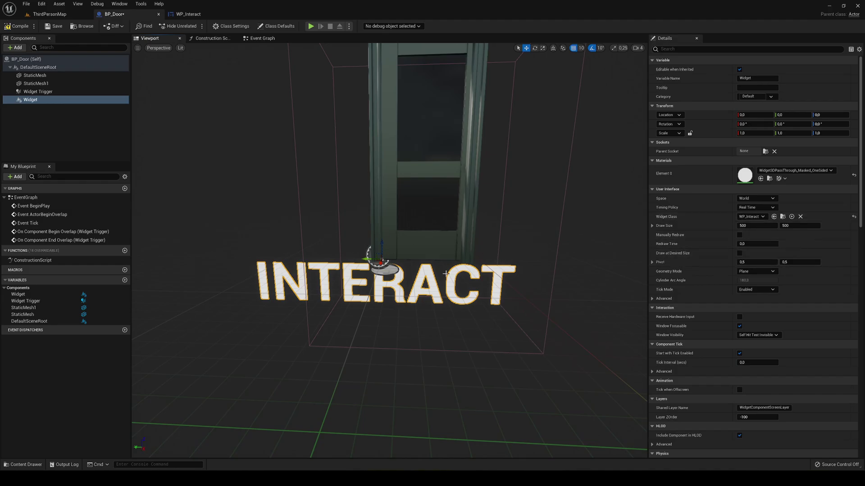
# Try a larger draw width for the Widget component and restore it to 500
pyautogui.moveTo(756, 226)
pyautogui.mouseDown()
pyautogui.moveTo(738, 226)
pyautogui.moveTo(763, 226)
pyautogui.mouseUp()
pyautogui.click(763, 227)
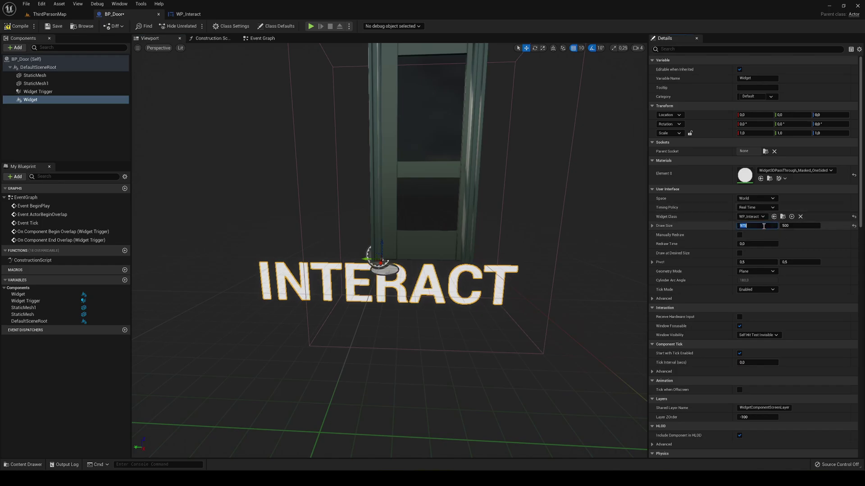
pyautogui.press('Return')
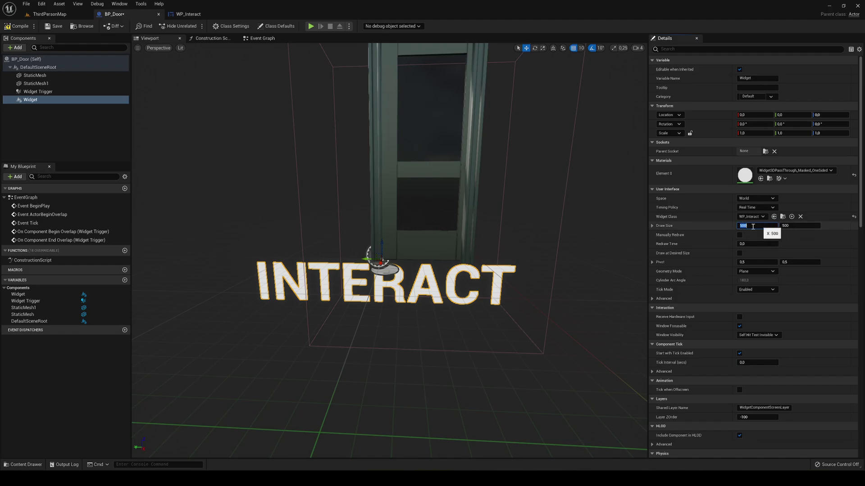
# Move the Widget component in front of the door's middle, at location X 20, Y -50, Z 110
pyautogui.press('f')
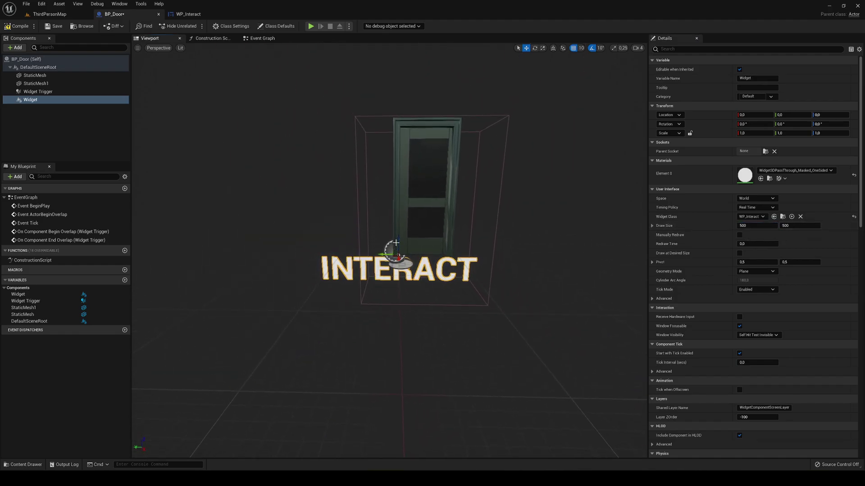
pyautogui.moveTo(398, 241); pyautogui.dragTo(398, 175)
pyautogui.press('f')
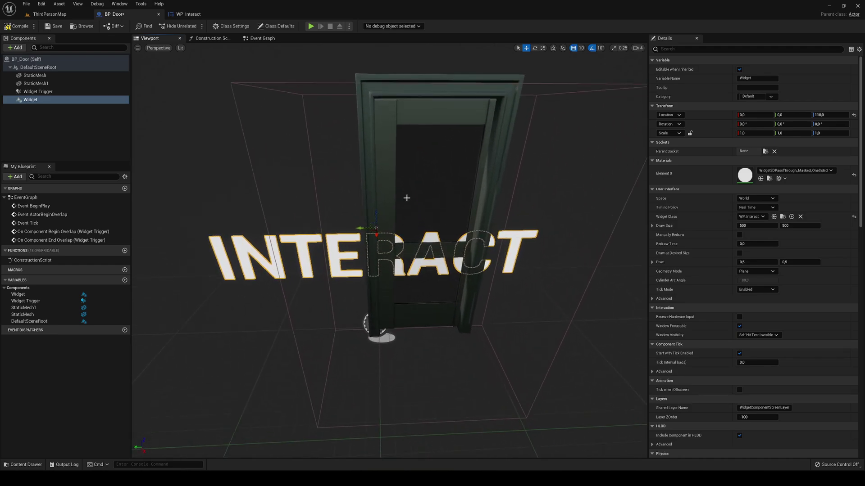
pyautogui.moveTo(376, 234); pyautogui.dragTo(431, 235)
pyautogui.press('f')
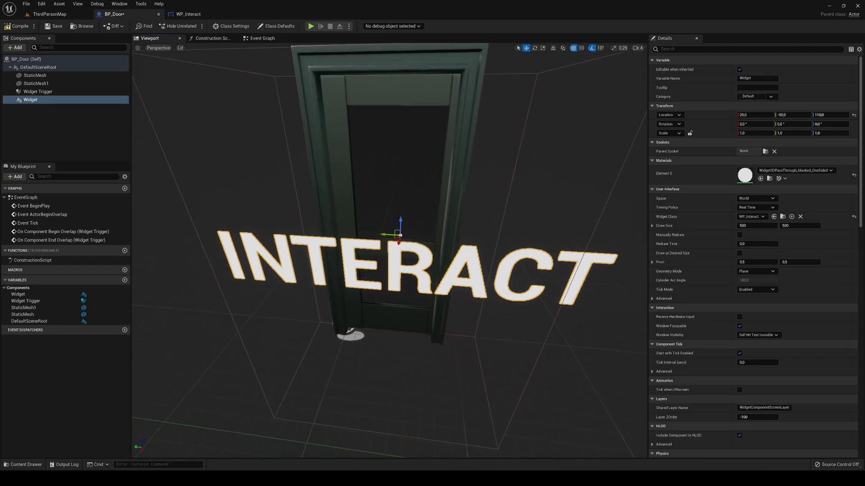
# Try the Widget component closer to the door at X 10 and return it to X 20
pyautogui.moveTo(405, 234); pyautogui.dragTo(443, 234, button='right')
pyautogui.moveTo(362, 240); pyautogui.dragTo(363, 232)
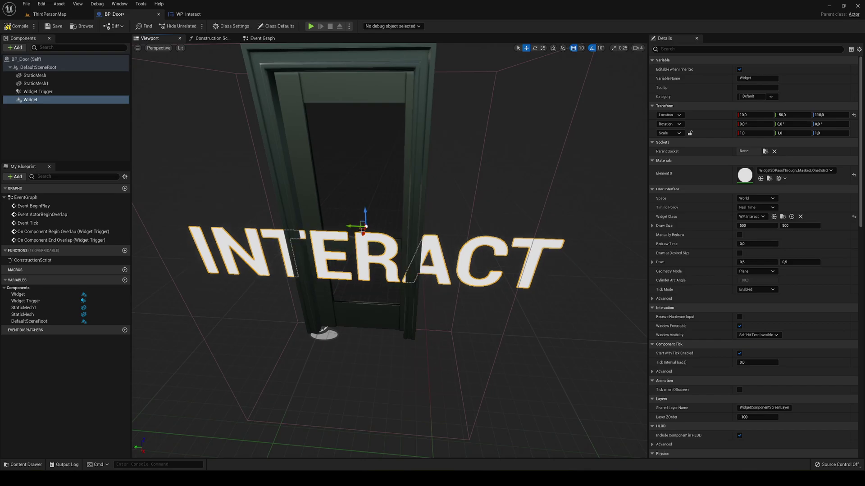
pyautogui.moveTo(363, 231); pyautogui.dragTo(405, 232, button='right')
pyautogui.press('w')
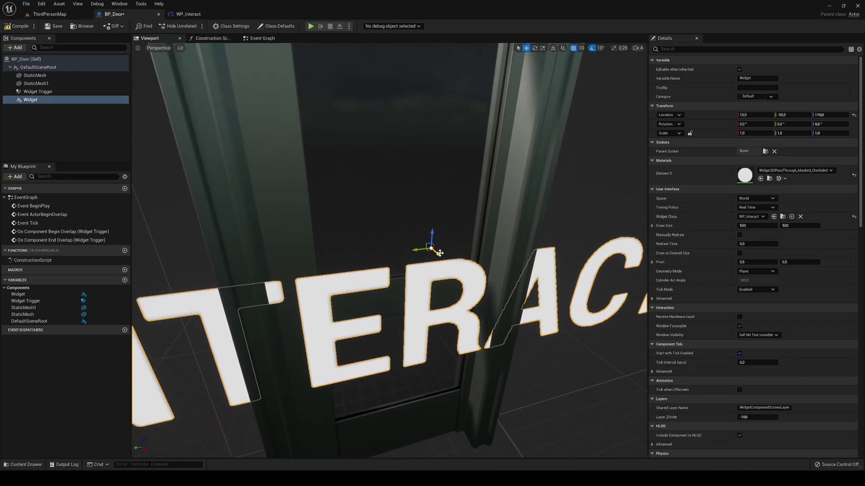
pyautogui.moveTo(437, 255); pyautogui.dragTo(452, 266)
pyautogui.moveTo(452, 266); pyautogui.dragTo(468, 284, button='right')
pyautogui.press('s')
# Scale the Widget component down uniformly to about 0.21 so the text fits the door, and compile and save BP_Door
pyautogui.press('r')
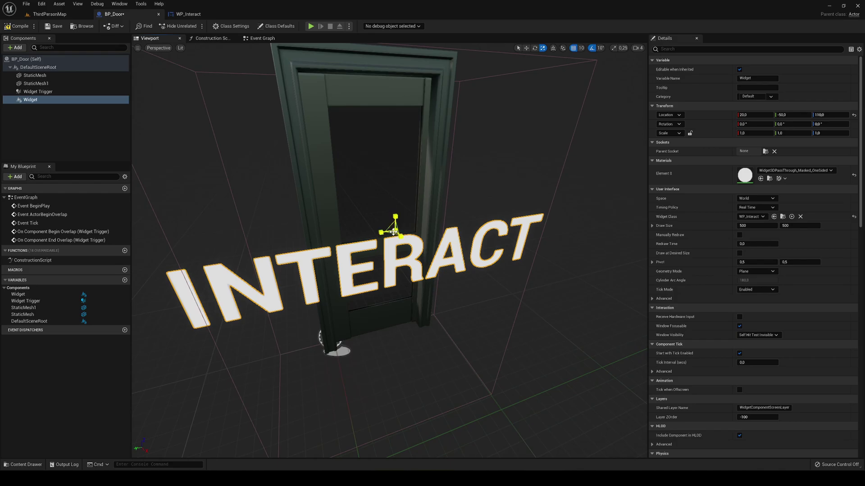
pyautogui.moveTo(394, 232)
pyautogui.mouseDown()
pyautogui.moveTo(387, 245)
pyautogui.moveTo(396, 233)
pyautogui.mouseUp()
pyautogui.press('w')
pyautogui.moveTo(397, 233)
pyautogui.mouseDown(button='right')
pyautogui.moveTo(392, 243)
pyautogui.moveTo(433, 225)
pyautogui.moveTo(401, 223)
pyautogui.mouseUp(button='right')
pyautogui.click(20, 26)
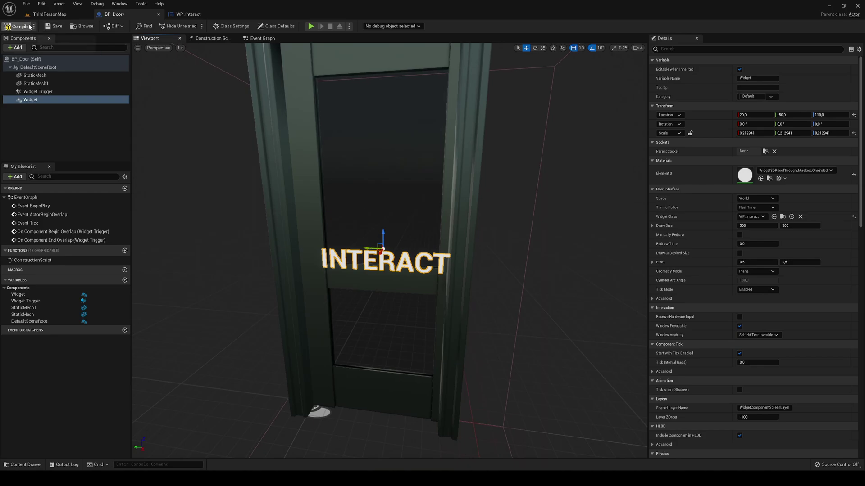
pyautogui.click(54, 27)
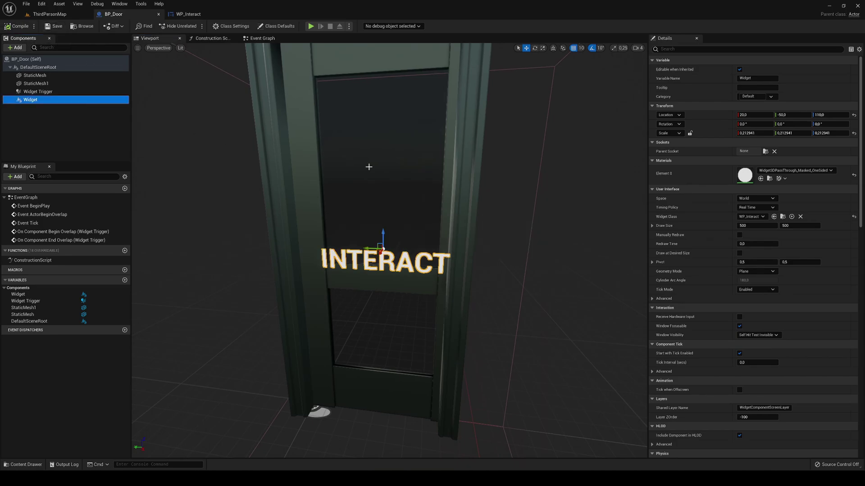
# Find the Widget component's visibility settings and turn off Visible so the INTERACT text starts hidden
pyautogui.click(698, 50)
pyautogui.write('visi')
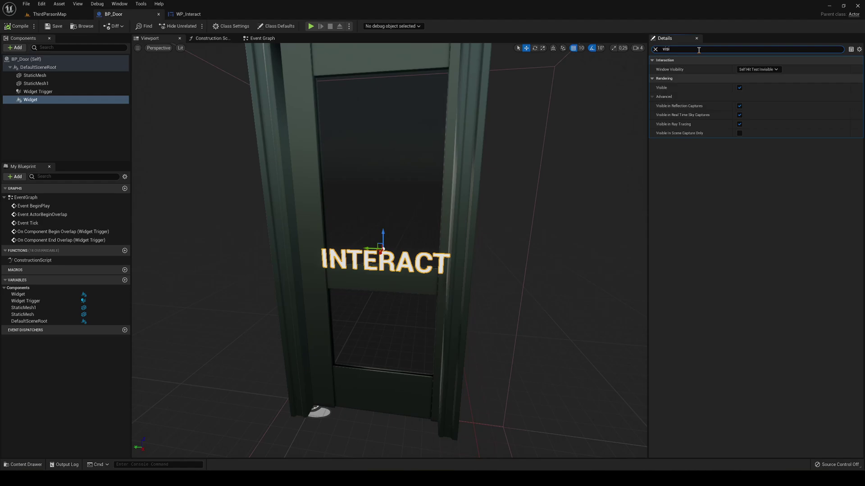
pyautogui.click(739, 87)
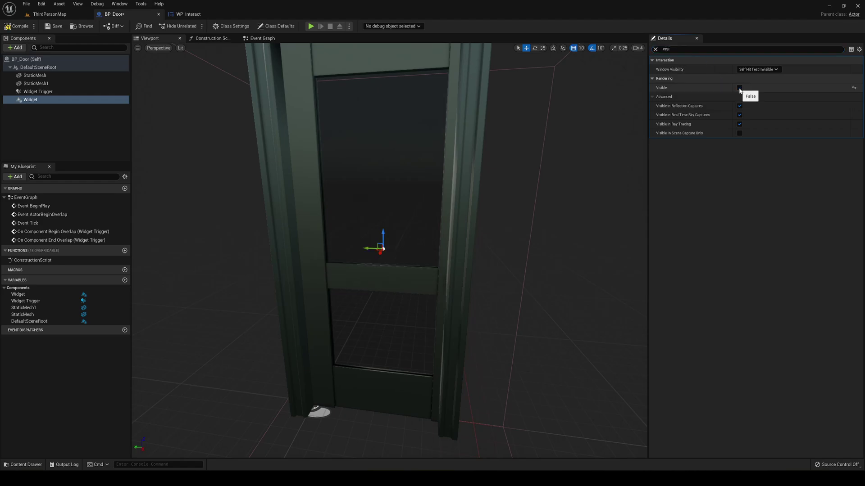
pyautogui.click(655, 50)
pyautogui.scroll(-5, 480, 283)
pyautogui.scroll(5, 366, 317)
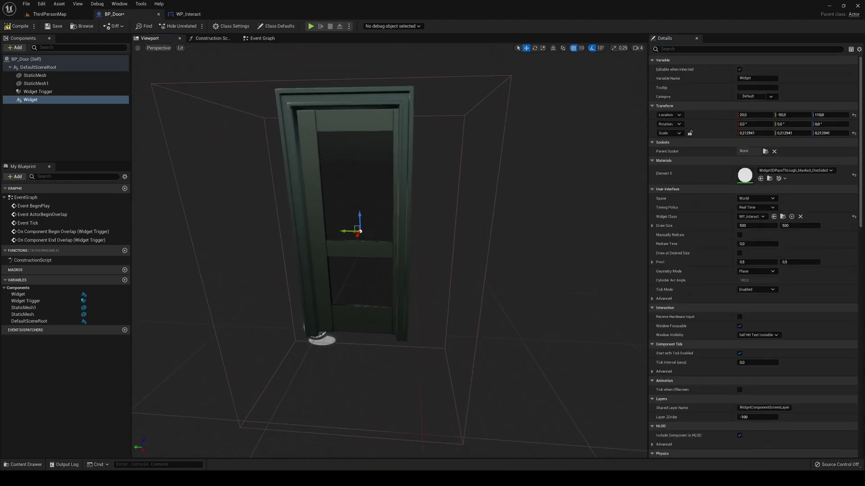
pyautogui.click(306, 135)
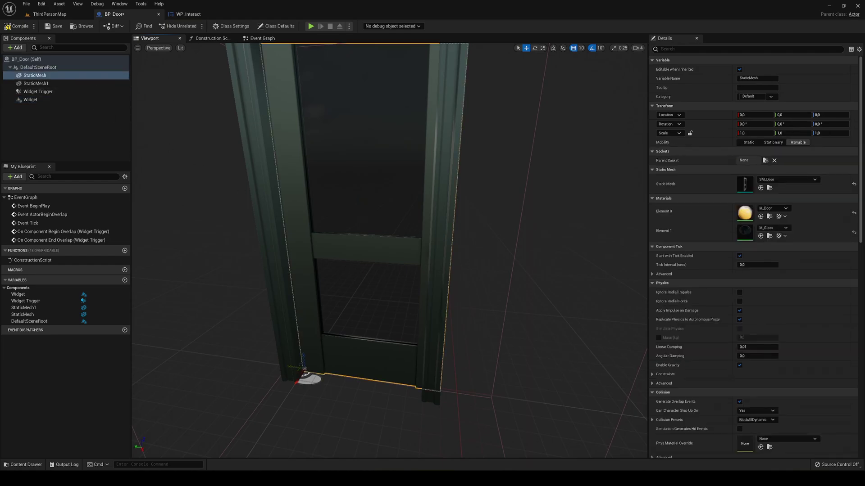
pyautogui.keyDown('alt'); pyautogui.moveTo(305, 151); pyautogui.dragTo(342, 184); pyautogui.keyUp('alt')
pyautogui.click(47, 60)
pyautogui.click(47, 67)
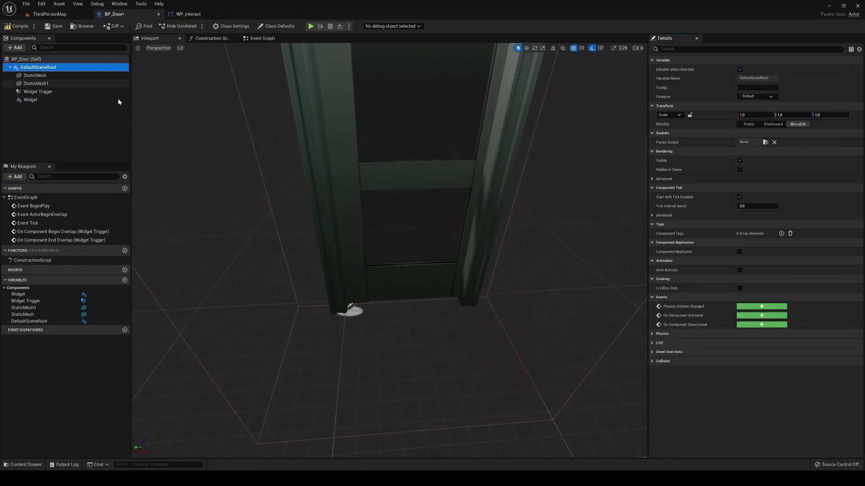
pyautogui.keyDown('alt'); pyautogui.moveTo(315, 135); pyautogui.dragTo(433, 144); pyautogui.keyUp('alt')
# Add a Widget reference to BP_Door's Event Graph with a Set Visibility node targeting it
pyautogui.click(261, 38)
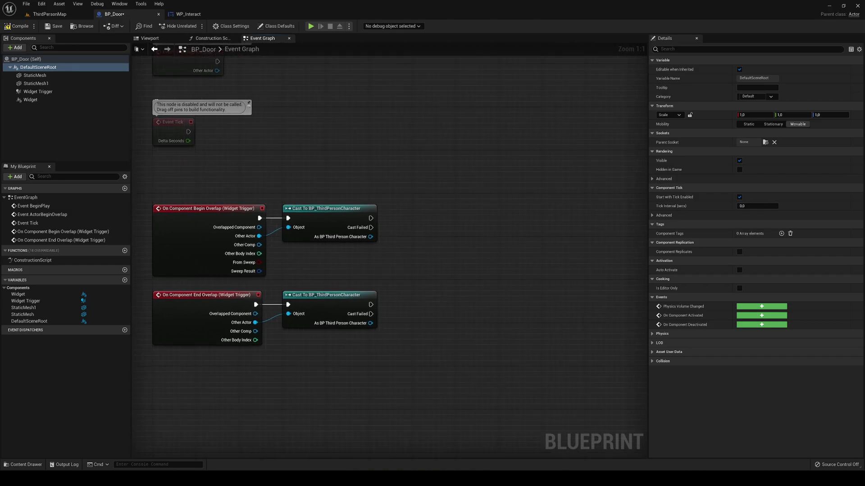
pyautogui.click(40, 99)
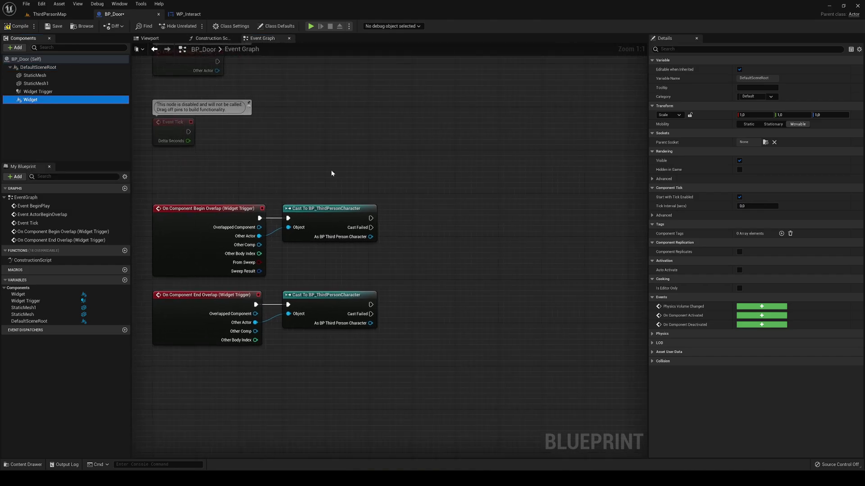
pyautogui.moveTo(331, 172); pyautogui.dragTo(393, 232)
pyautogui.write('set visi')
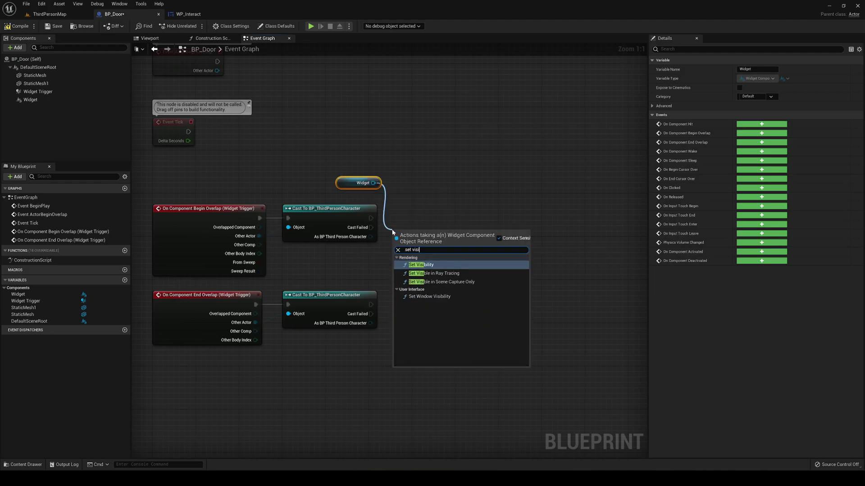
pyautogui.press('Return')
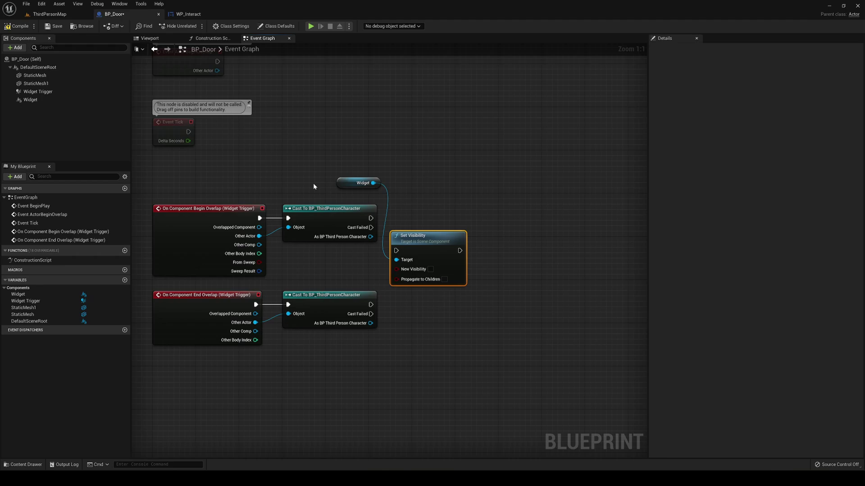
# Connect the Begin Overlap cast's execution output to Set Visibility and enable New Visibility
pyautogui.moveTo(370, 218); pyautogui.dragTo(425, 214)
pyautogui.moveTo(442, 294); pyautogui.dragTo(423, 300, button='right')
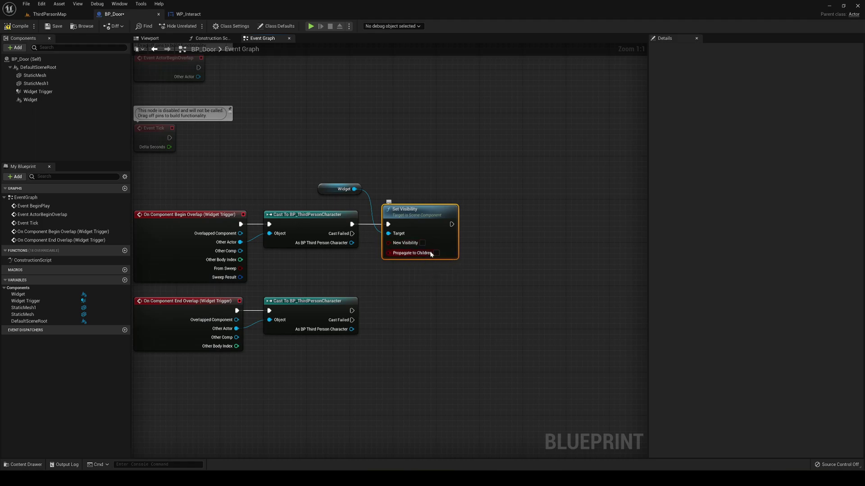
pyautogui.click(422, 242)
# Duplicate the Widget and Set Visibility nodes, connect the copy to the End Overlap cast, and disable its New Visibility
pyautogui.moveTo(348, 174); pyautogui.dragTo(417, 221)
pyautogui.click(419, 321)
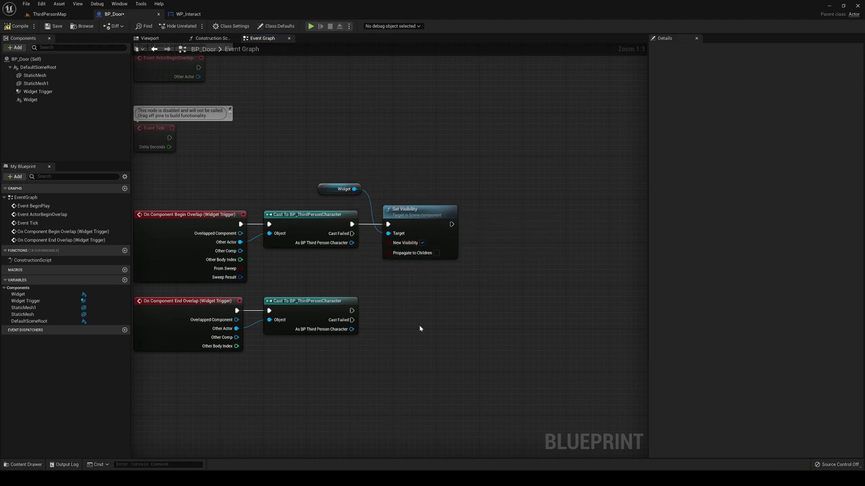
pyautogui.hotkey('ctrl', 'v')
pyautogui.moveTo(351, 310); pyautogui.dragTo(429, 306)
pyautogui.click(438, 329)
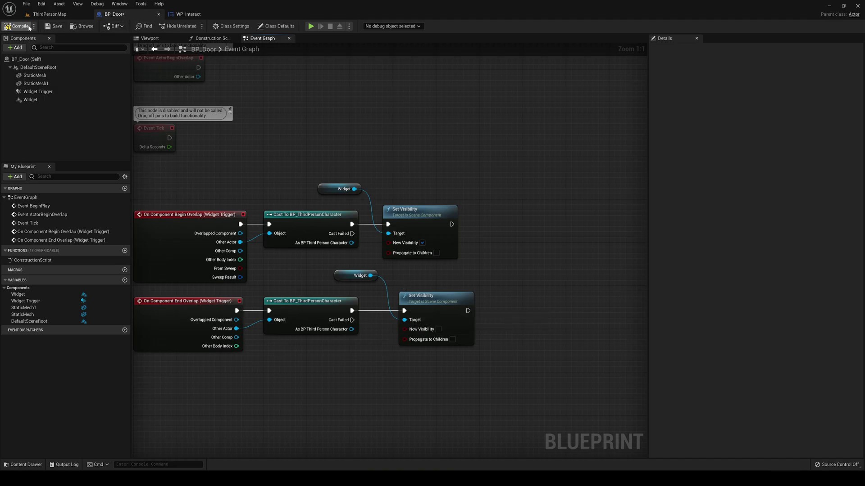
# Save BP_Door and place an instance of it in ThirdPersonMap, on the floor beyond the player start
pyautogui.click(54, 26)
pyautogui.click(56, 15)
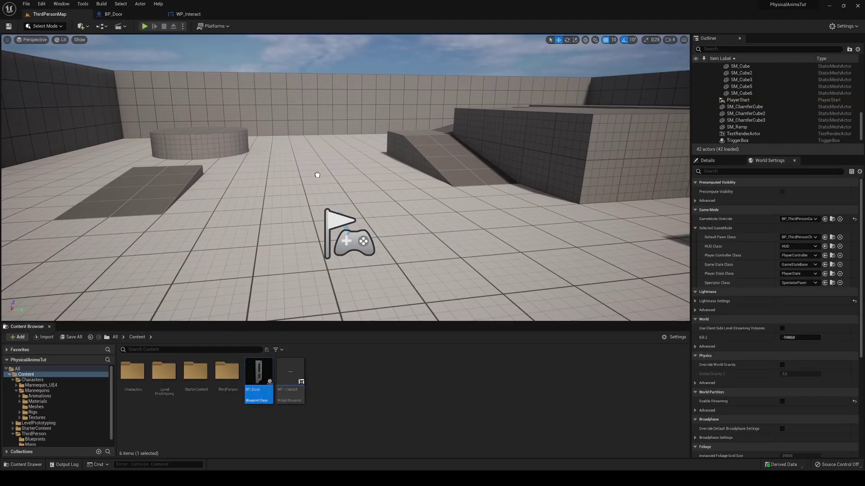
pyautogui.moveTo(327, 212); pyautogui.dragTo(325, 181)
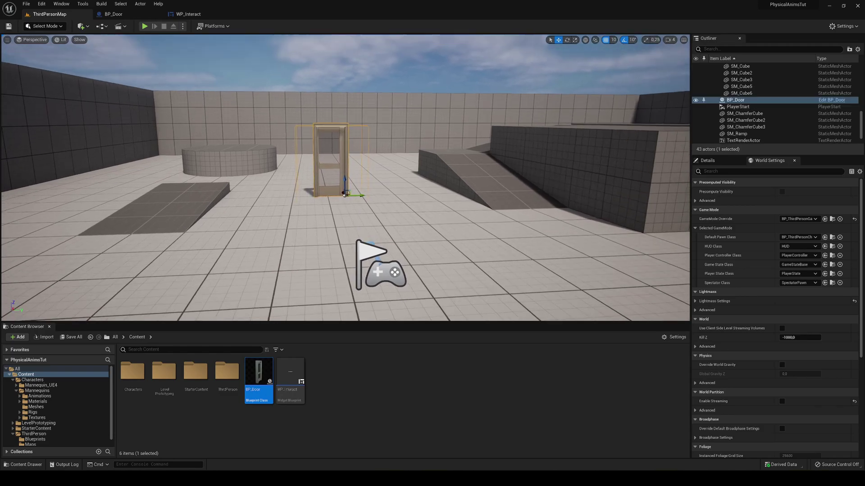
# Play-test ThirdPersonMap, walking the character toward and away from the door to check the interact text, then stop the session
pyautogui.hotkey('alt', 'p')
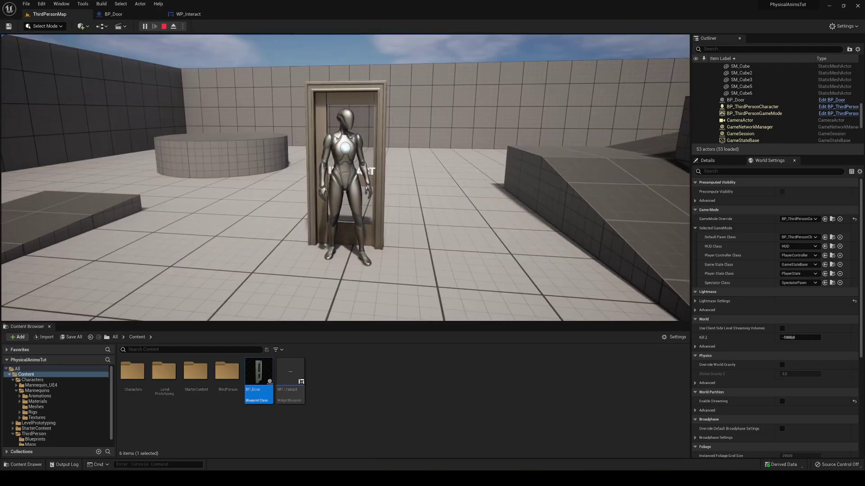
pyautogui.press('s')
pyautogui.press('w')
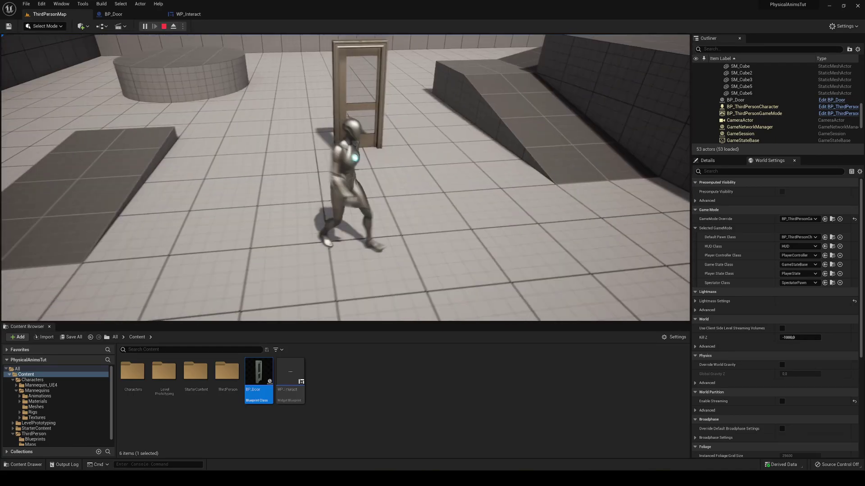
pyautogui.press('s')
pyautogui.press('d')
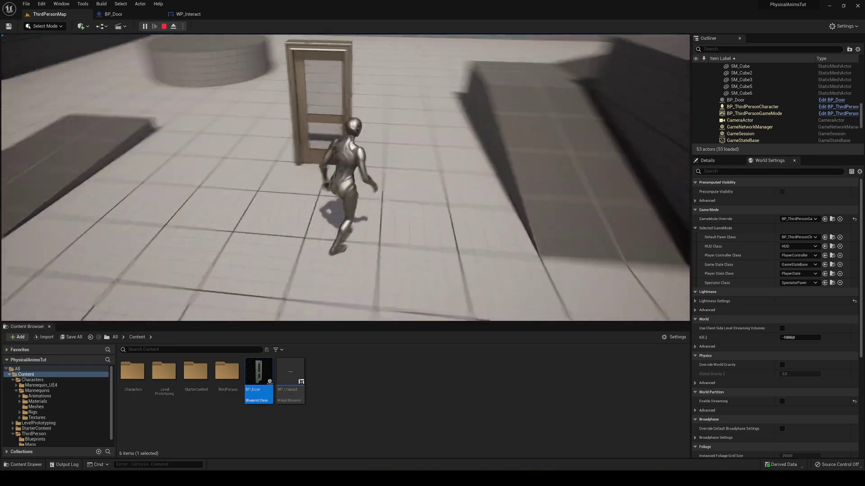
pyautogui.press('w')
pyautogui.press('s')
pyautogui.press('w')
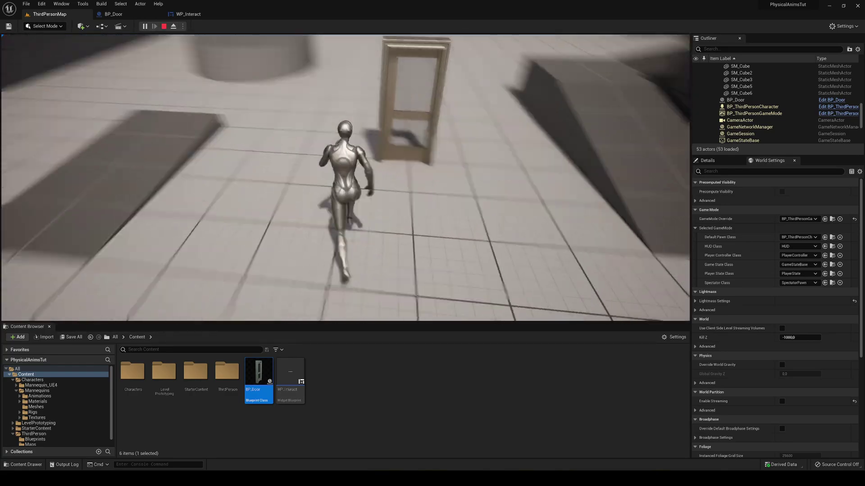
pyautogui.press('s')
pyautogui.press('w')
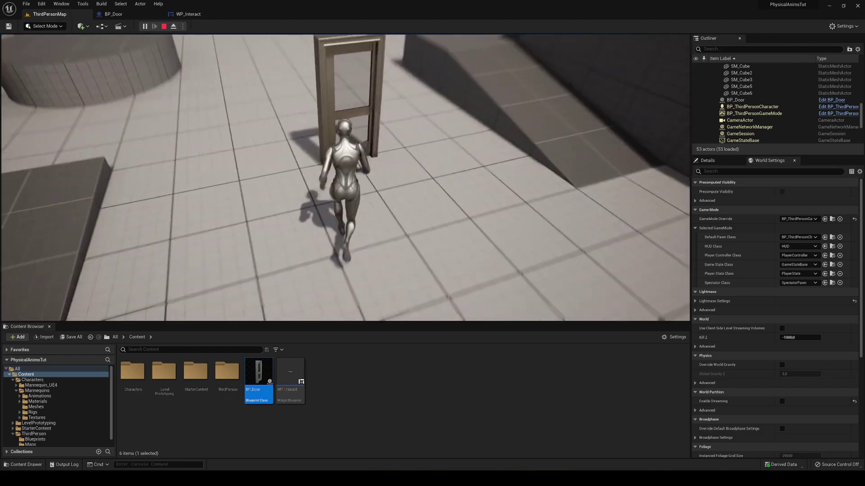
pyautogui.press('w')
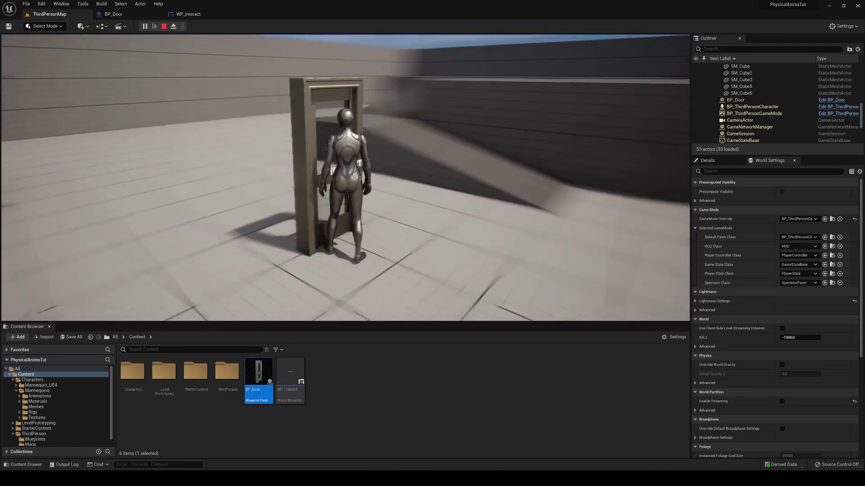
pyautogui.press('s')
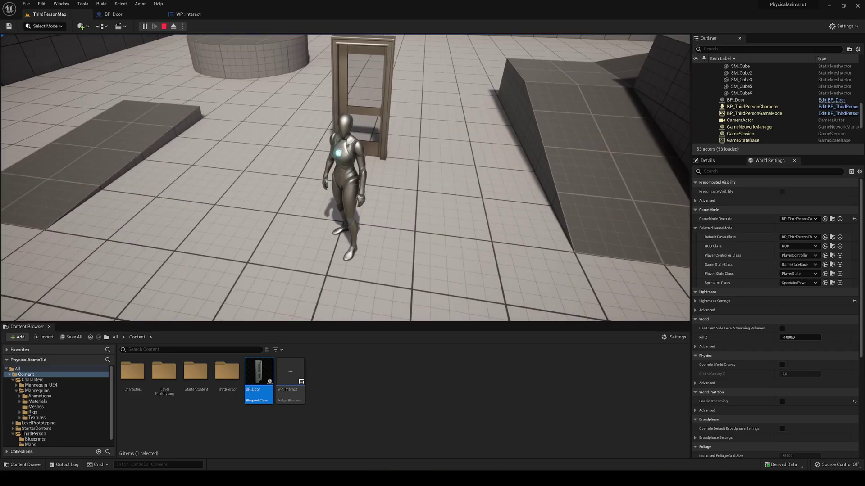
pyautogui.press('Escape')
# In BP_Door's Event Graph, delete the unused BeginPlay and ActorBeginOverlap events and move Event Tick up into the freed space
pyautogui.click(130, 15)
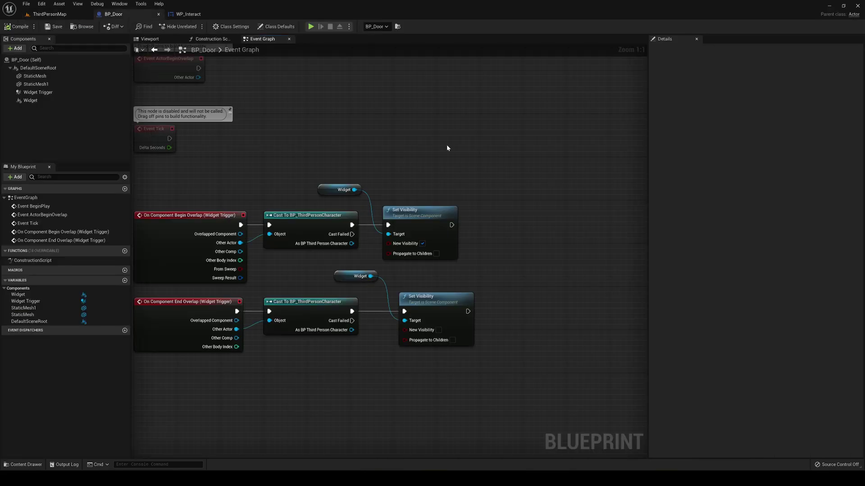
pyautogui.moveTo(456, 137); pyautogui.dragTo(475, 139, button='right')
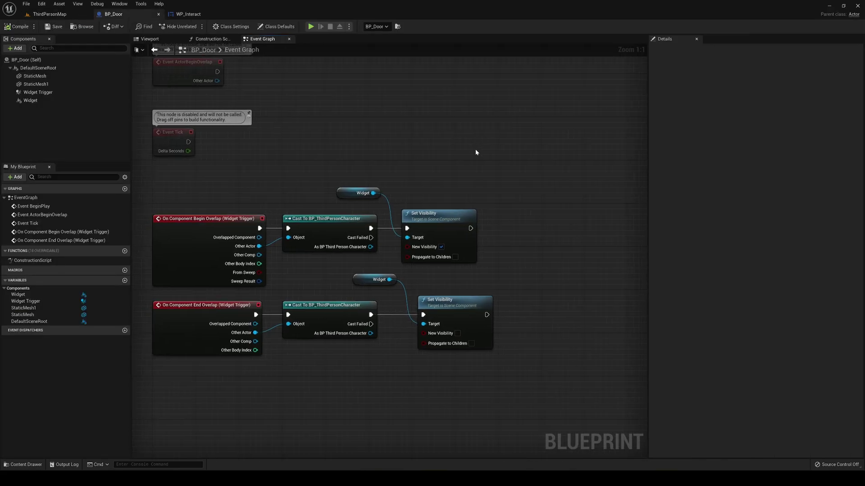
pyautogui.scroll(-2, 475, 150)
pyautogui.moveTo(434, 320); pyautogui.dragTo(441, 370, button='right')
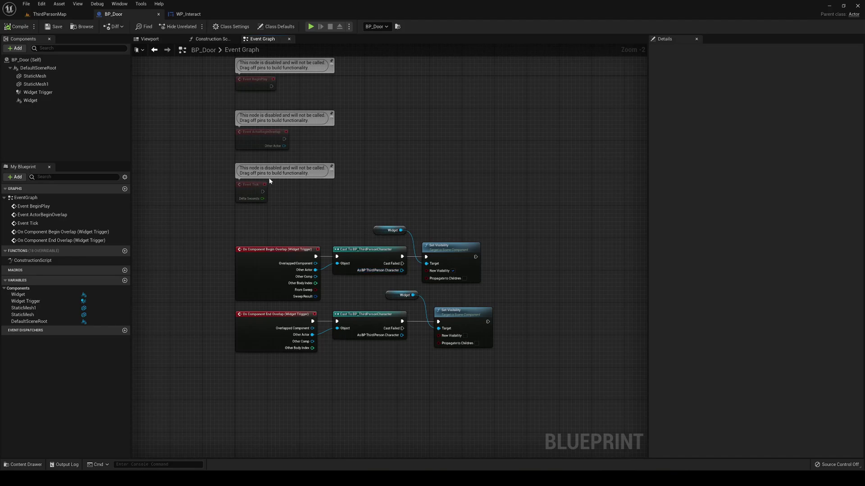
pyautogui.scroll(2, 258, 188)
pyautogui.moveTo(199, 98); pyautogui.dragTo(335, 191)
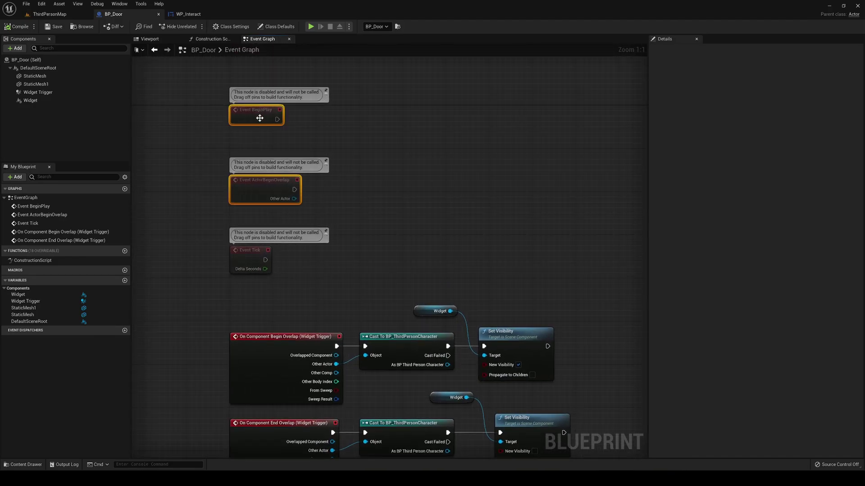
pyautogui.press('Delete')
pyautogui.moveTo(268, 262); pyautogui.dragTo(274, 126)
pyautogui.moveTo(274, 126); pyautogui.dragTo(337, 304, button='right')
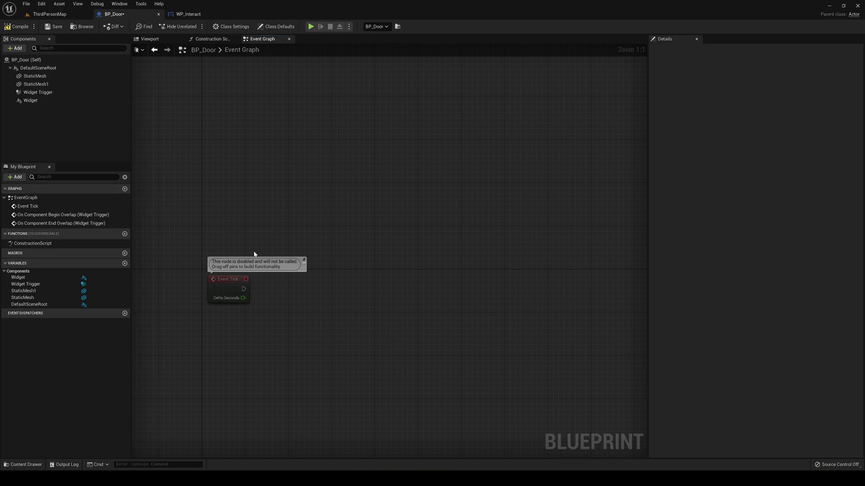
# Add a Set World Rotation (Widget) node driven by Event Tick's execution output
pyautogui.moveTo(244, 289); pyautogui.dragTo(290, 292)
pyautogui.write('set')
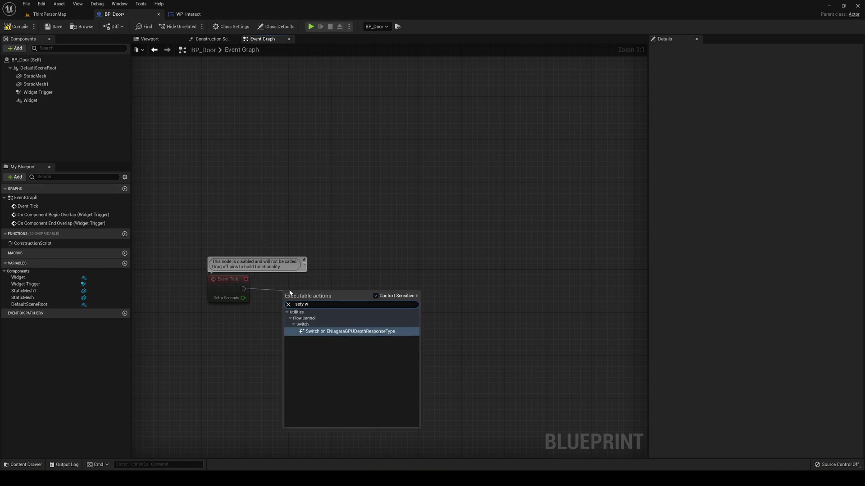
pyautogui.write(' wor')
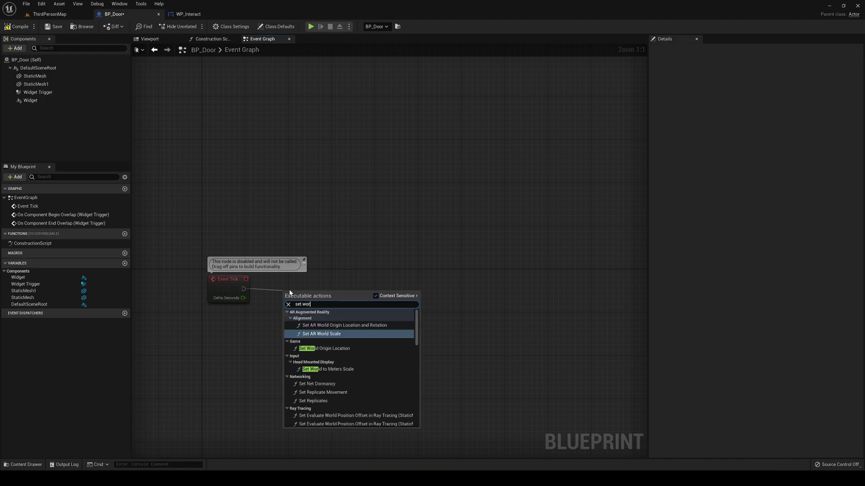
pyautogui.write('ld rotat')
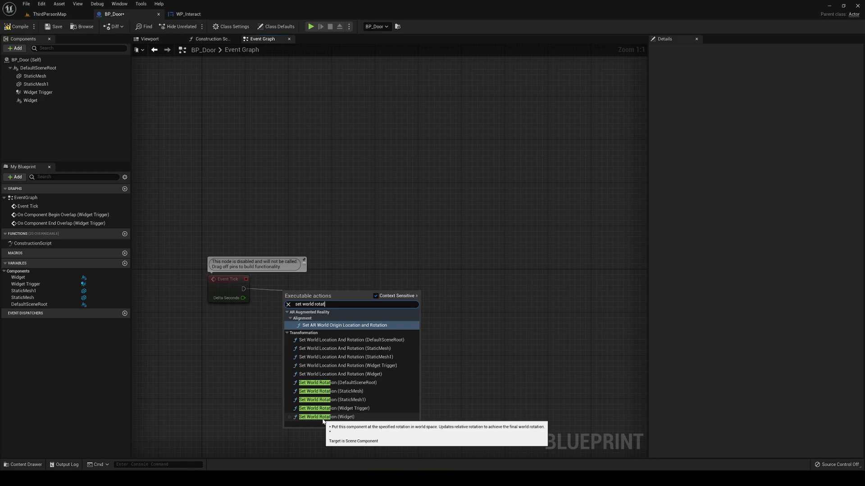
pyautogui.click(356, 417)
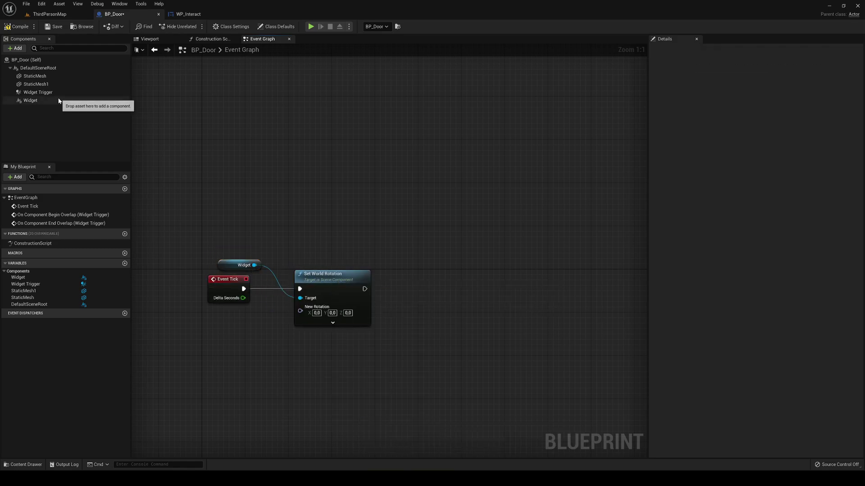
pyautogui.moveTo(30, 101); pyautogui.dragTo(252, 213)
pyautogui.moveTo(283, 216)
pyautogui.mouseDown()
pyautogui.moveTo(314, 294)
pyautogui.moveTo(282, 215)
pyautogui.mouseUp()
pyautogui.click(268, 206)
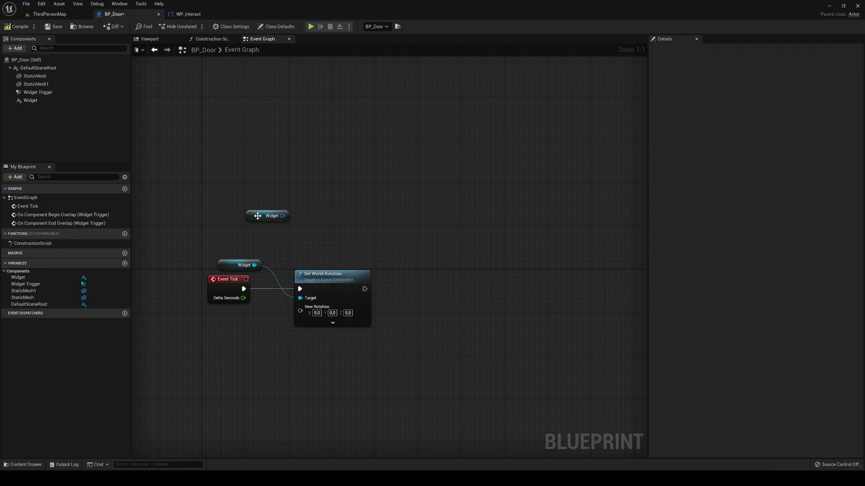
pyautogui.click(254, 214)
pyautogui.press('Delete')
# Move the Widget node closer to Set World Rotation and feed New Rotation from a Find Look at Rotation node placed below Event Tick
pyautogui.moveTo(246, 263); pyautogui.dragTo(268, 263)
pyautogui.moveTo(299, 245); pyautogui.dragTo(311, 189, button='right')
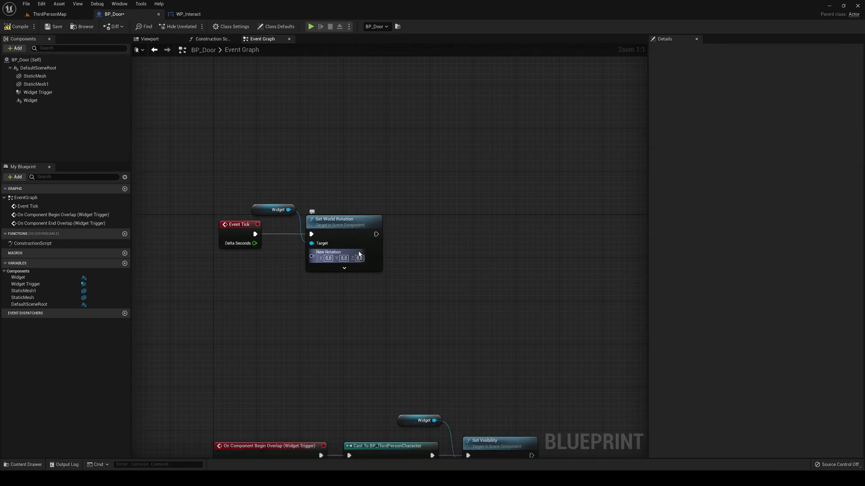
pyautogui.moveTo(312, 256); pyautogui.dragTo(282, 275)
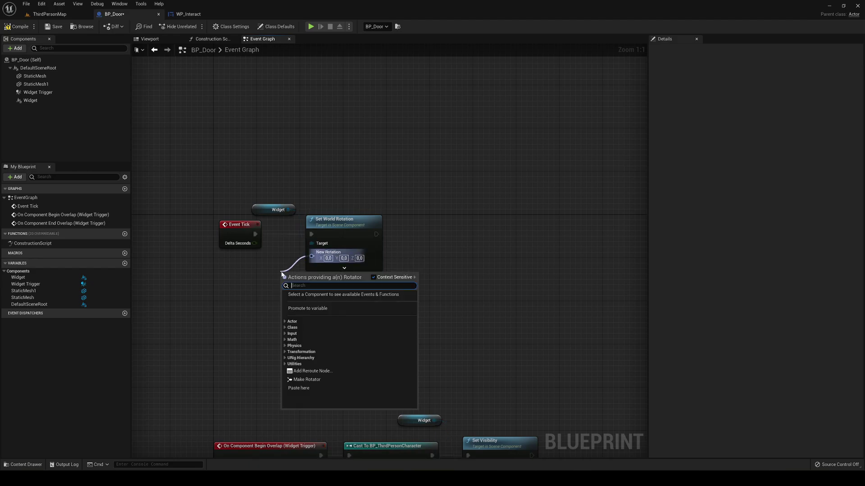
pyautogui.write('find lo')
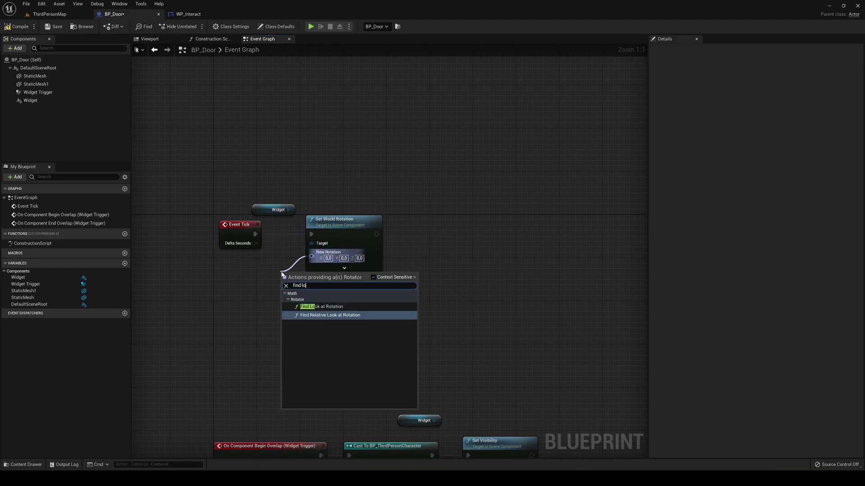
pyautogui.click(321, 307)
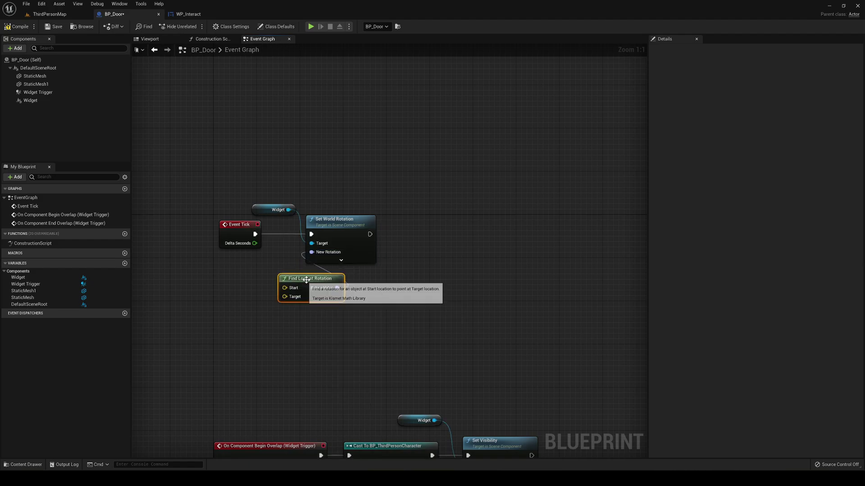
pyautogui.moveTo(306, 276); pyautogui.dragTo(232, 284)
pyautogui.moveTo(272, 312); pyautogui.dragTo(379, 315, button='right')
pyautogui.moveTo(344, 287); pyautogui.dragTo(350, 277)
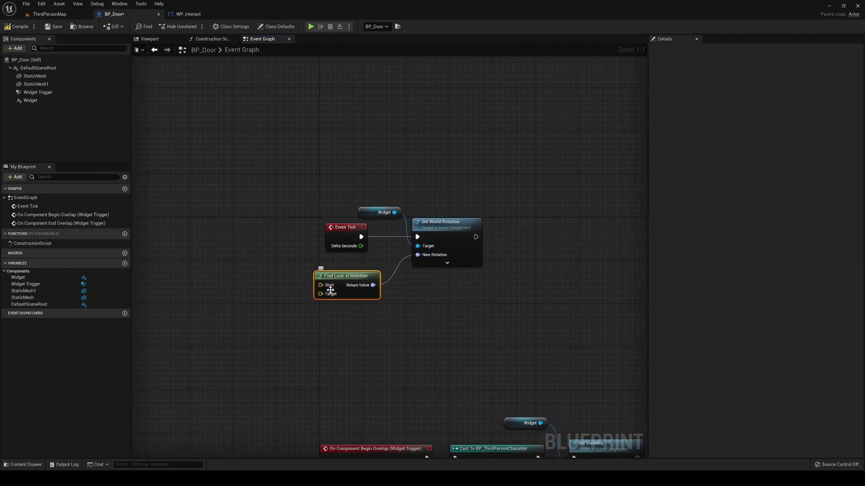
pyautogui.moveTo(330, 327); pyautogui.dragTo(368, 372, button='right')
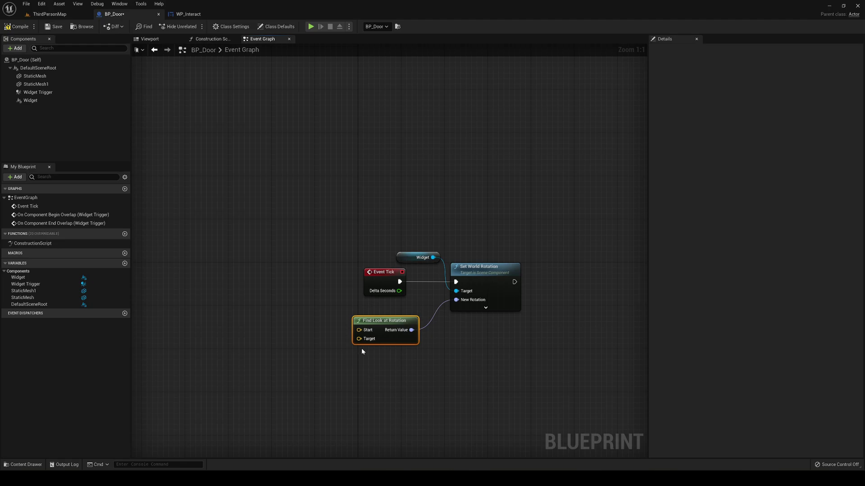
# Add a Get Player Camera Manager node to the graph beside Find Look at Rotation
pyautogui.rightClick(262, 340)
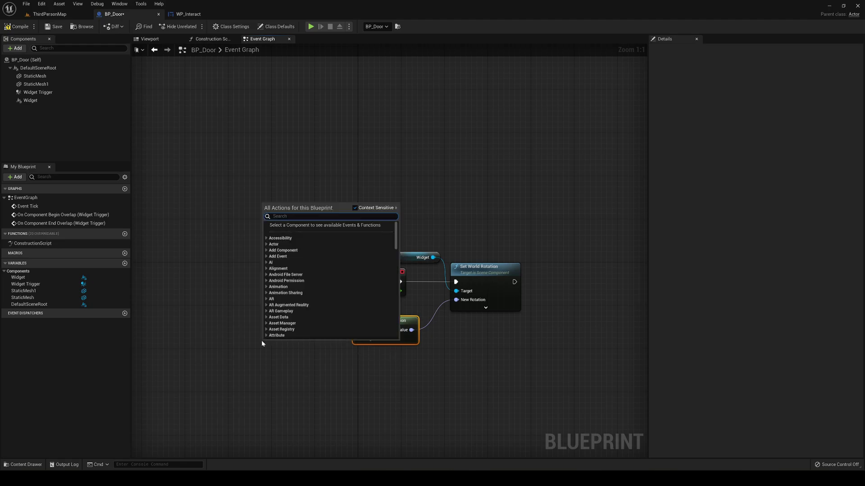
pyautogui.write('ghe')
pyautogui.press('BackSpace')
pyautogui.press('BackSpace')
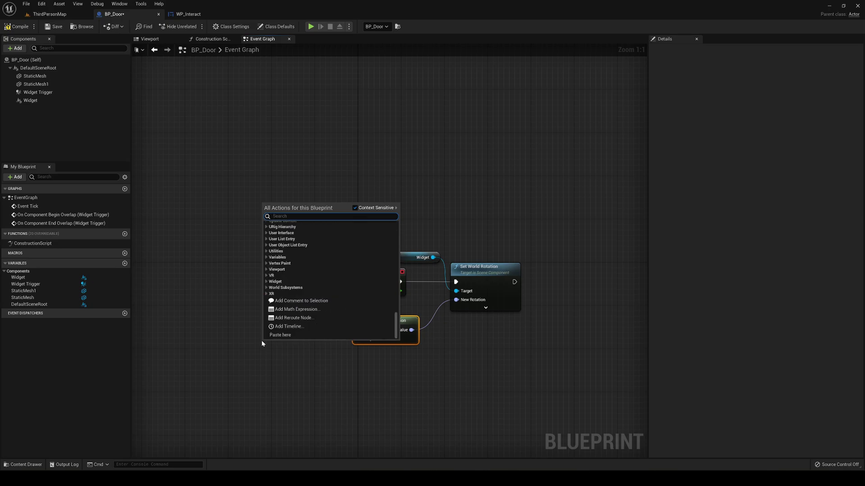
pyautogui.write('et player ca')
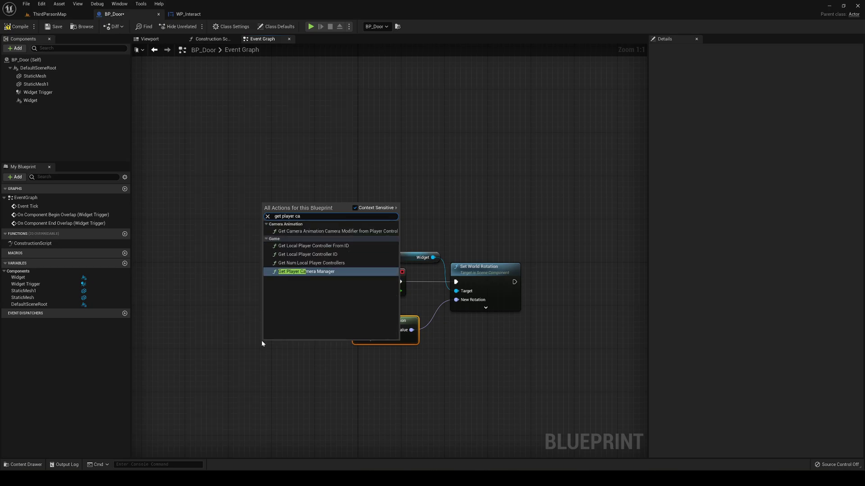
pyautogui.click(298, 273)
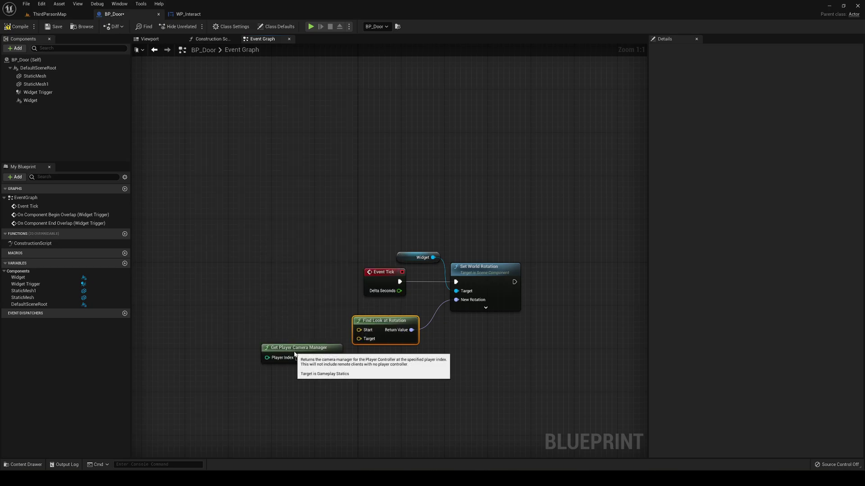
# Get the World Location of the camera manager's Transform Component and connect it to Find Look at Rotation's Target
pyautogui.moveTo(293, 347); pyautogui.dragTo(254, 382)
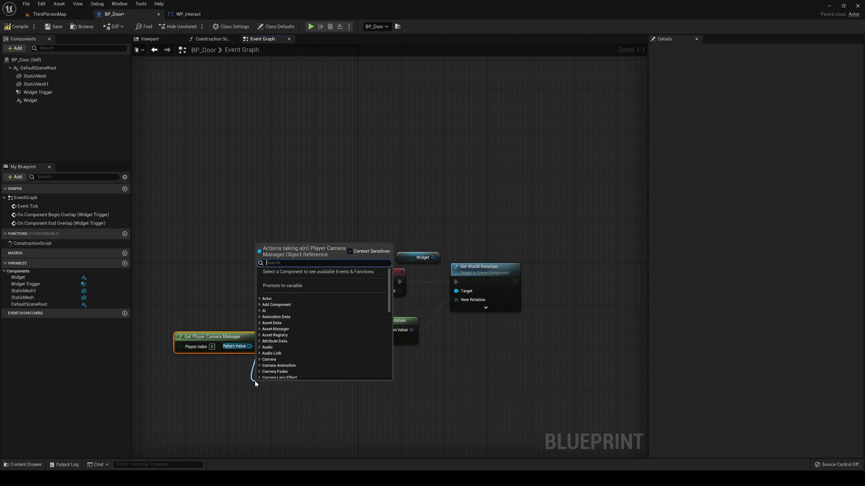
pyautogui.write('get world')
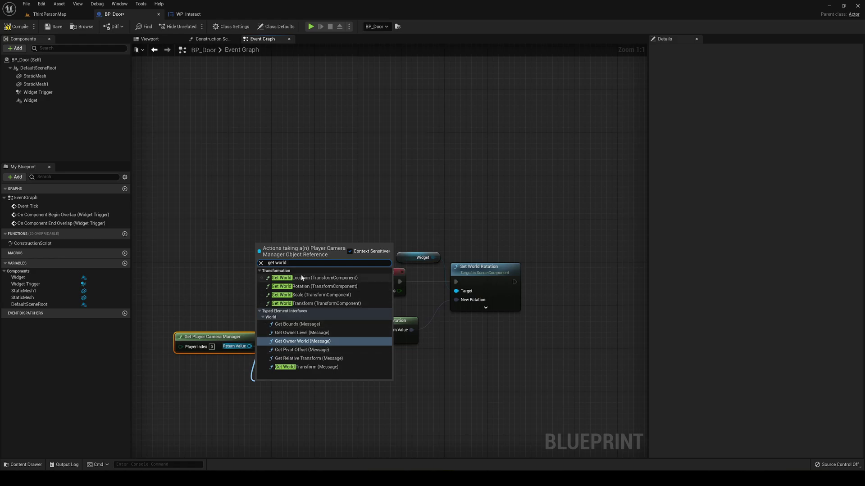
pyautogui.click(315, 277)
pyautogui.click(289, 388)
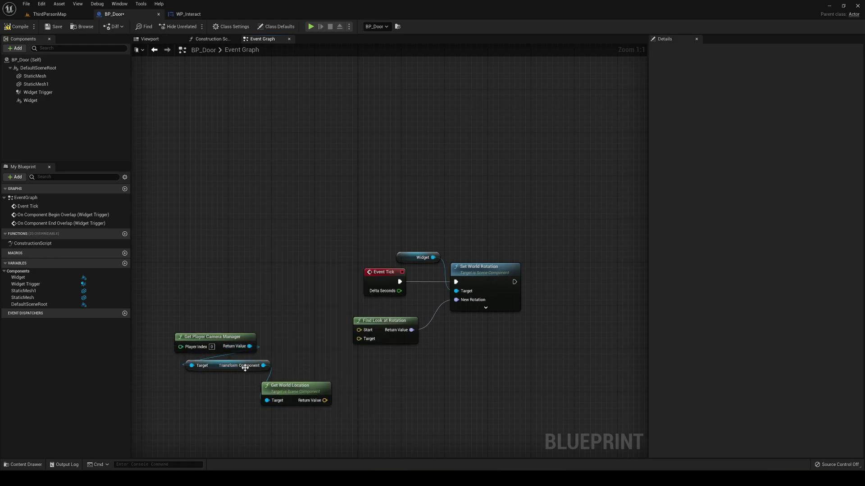
pyautogui.moveTo(291, 392); pyautogui.dragTo(374, 347)
pyautogui.moveTo(374, 347); pyautogui.dragTo(383, 355, button='right')
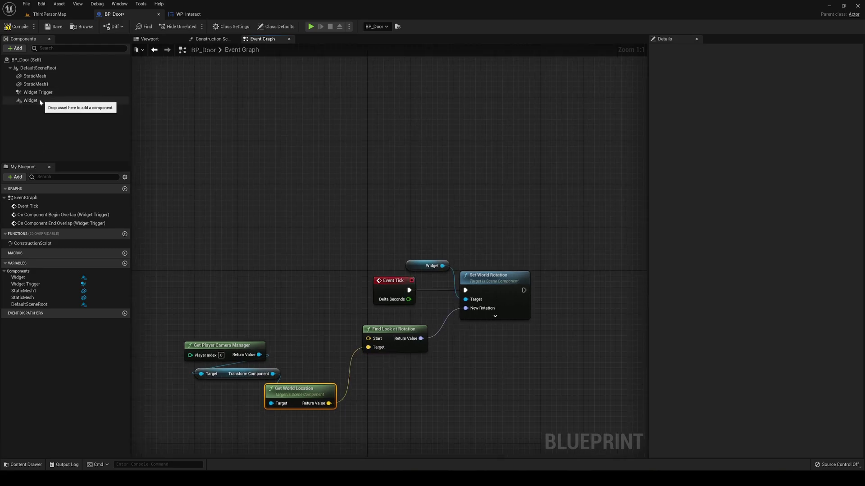
# Place another Widget reference above the camera nodes, try a Get World Rotation node on it, and delete that rotation node
pyautogui.moveTo(30, 100); pyautogui.dragTo(251, 213)
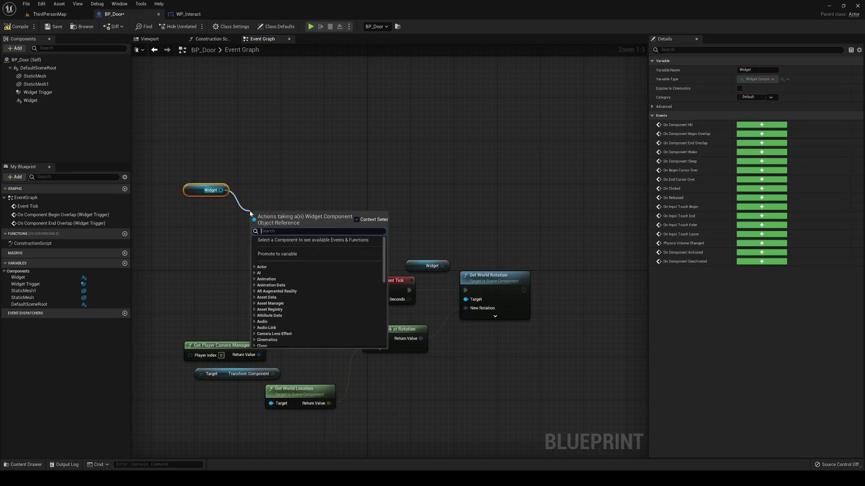
pyautogui.write('get world')
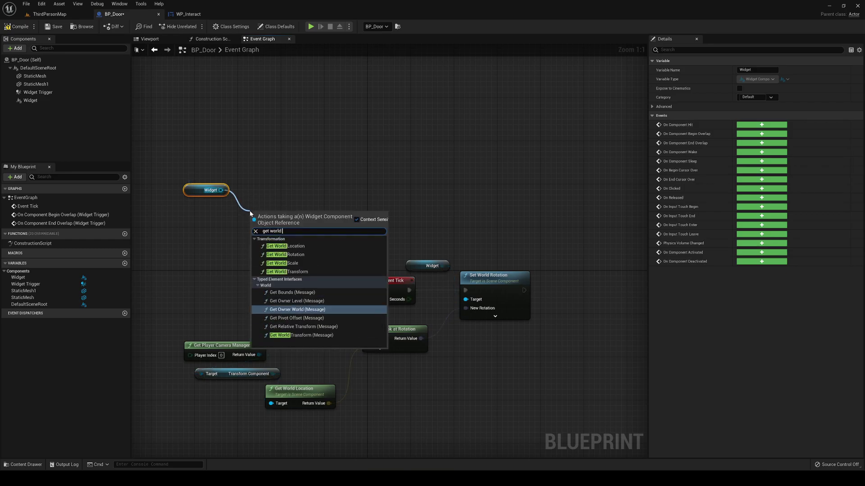
pyautogui.click(290, 254)
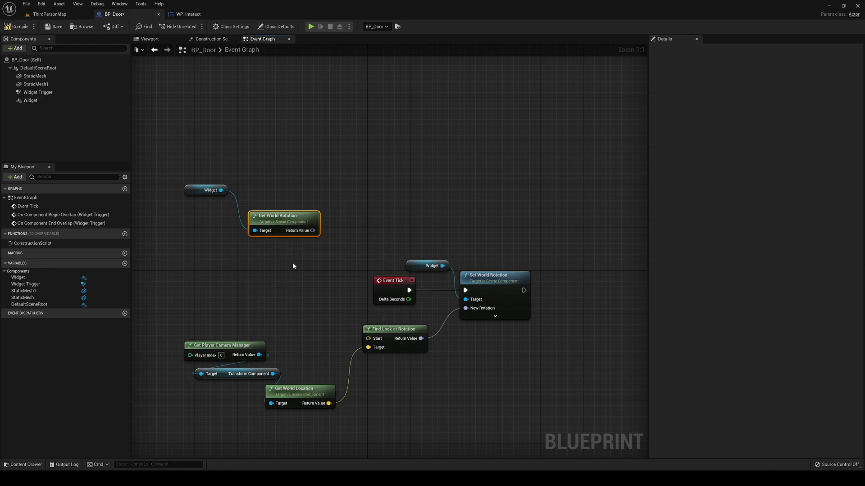
pyautogui.press('Delete')
# Get the World Location of the upper Widget reference and connect it to Find Look at Rotation's Start
pyautogui.moveTo(221, 190); pyautogui.dragTo(236, 212)
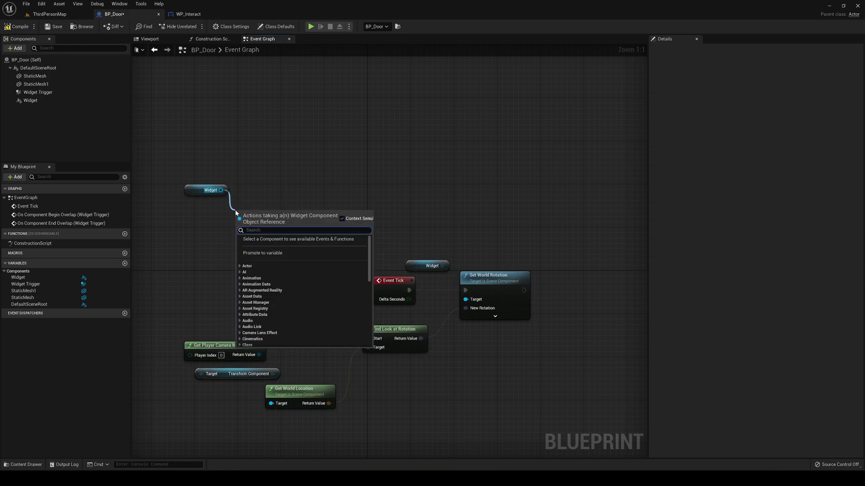
pyautogui.write('get world')
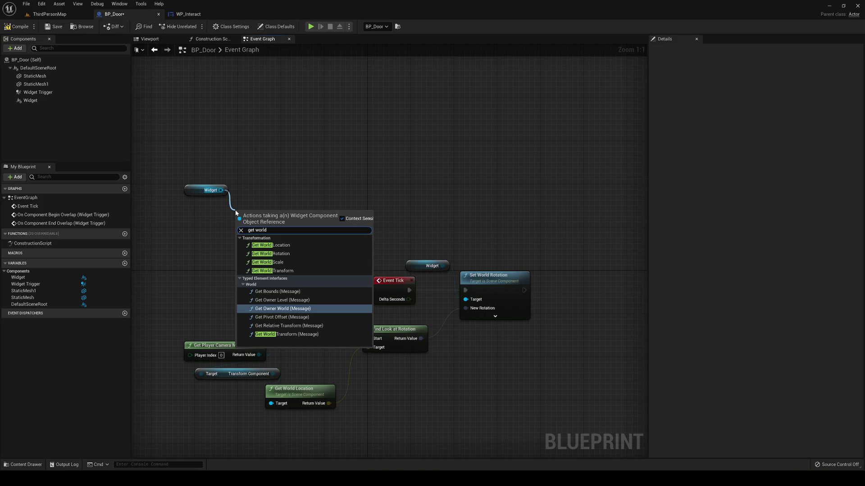
pyautogui.click(270, 245)
pyautogui.moveTo(302, 230); pyautogui.dragTo(376, 339)
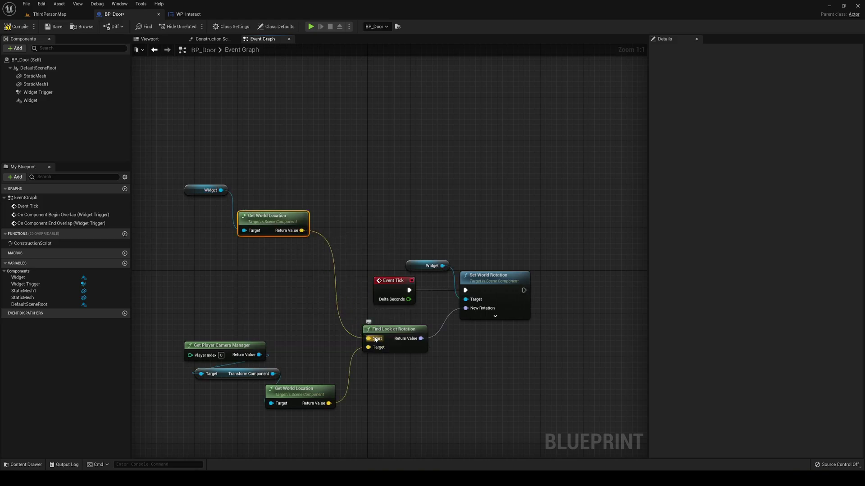
# Play-test ThirdPersonMap by walking the character up to the door to check the interact text, and end the session
pyautogui.click(82, 26)
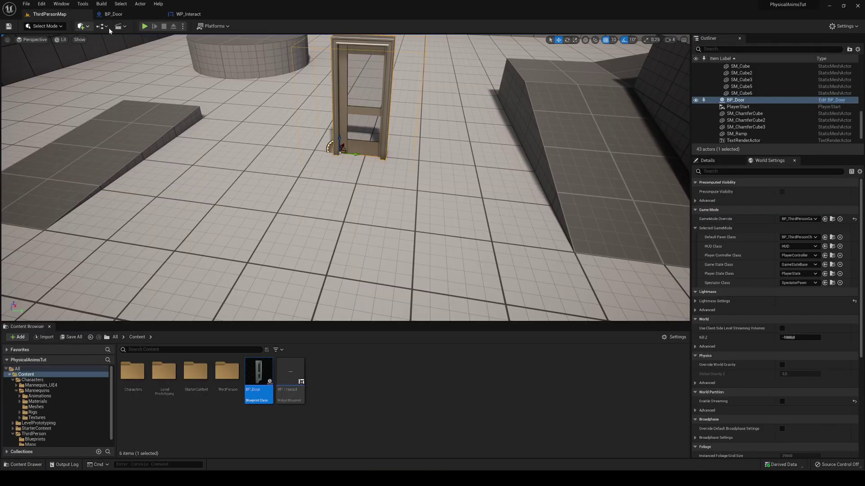
pyautogui.click(144, 26)
pyautogui.press('w')
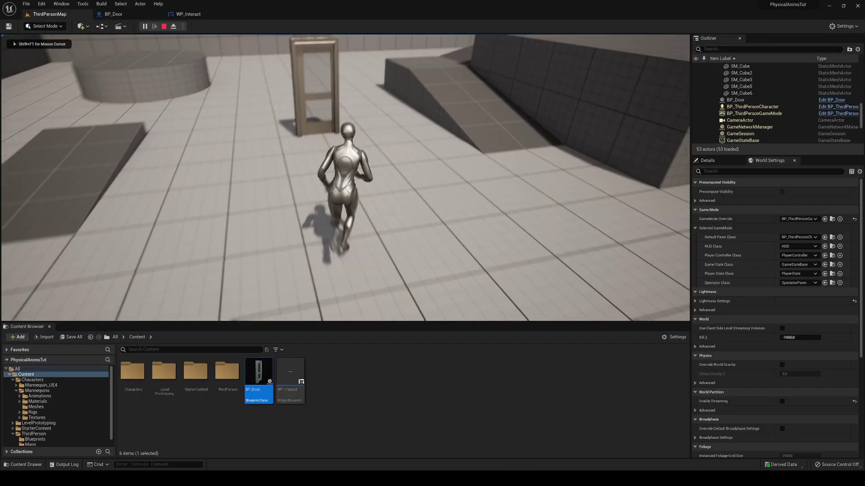
pyautogui.press('w')
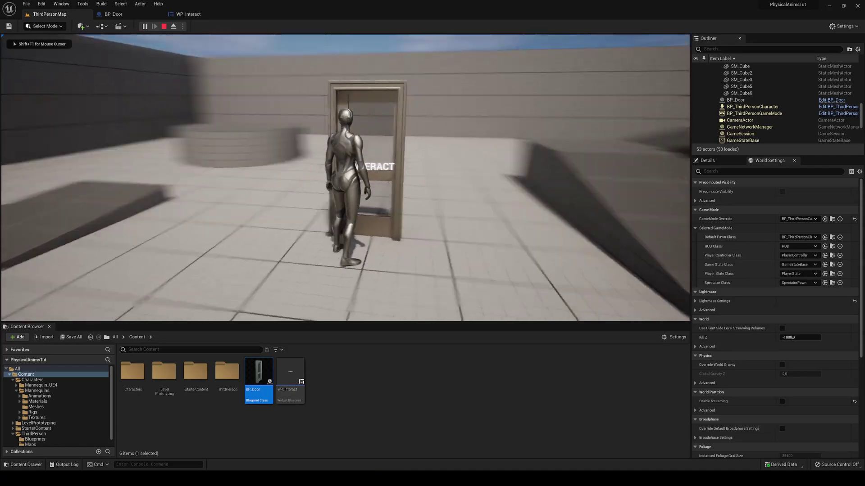
pyautogui.press('Escape')
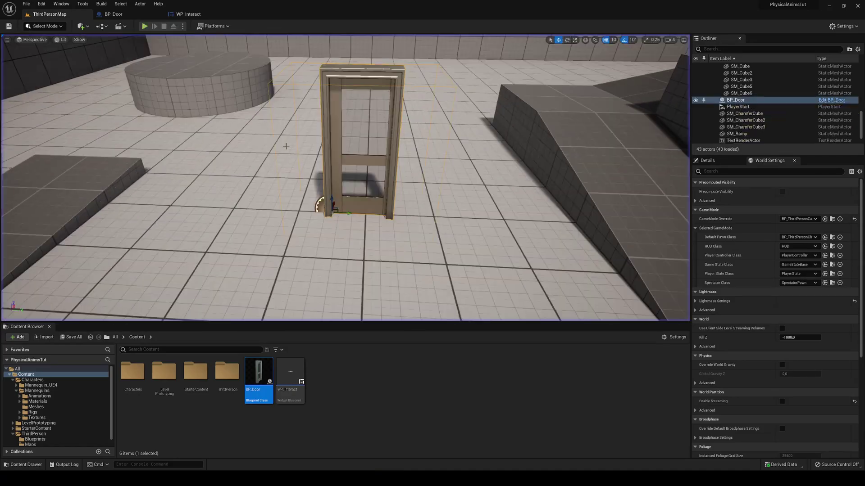
# Run the level again and walk around the door to check the interact text from both sides, and stop playing
pyautogui.click(145, 26)
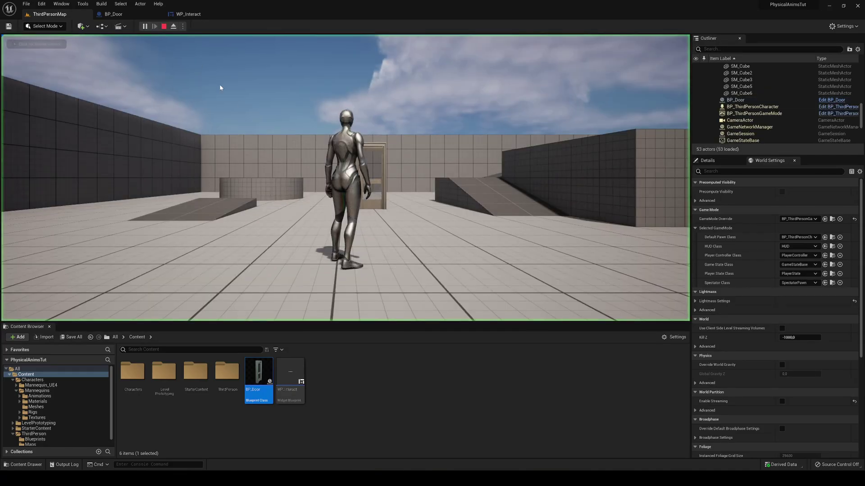
pyautogui.press('w')
pyautogui.press('w')
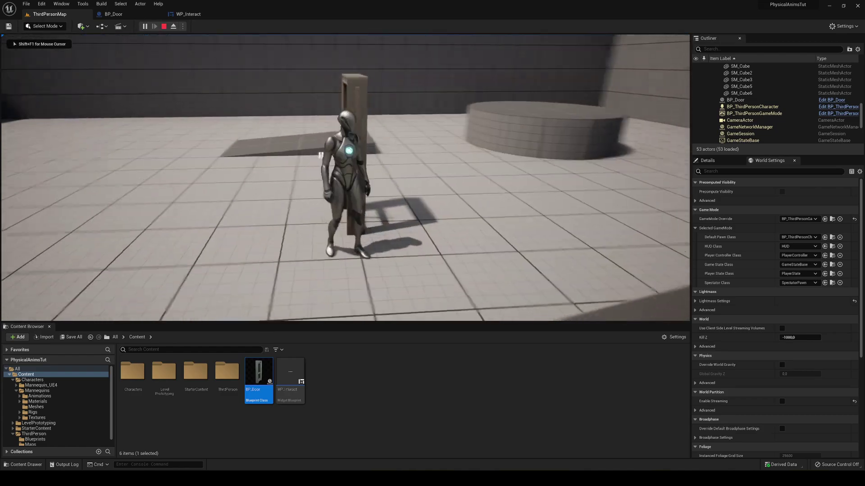
pyautogui.press('w')
pyautogui.press('s')
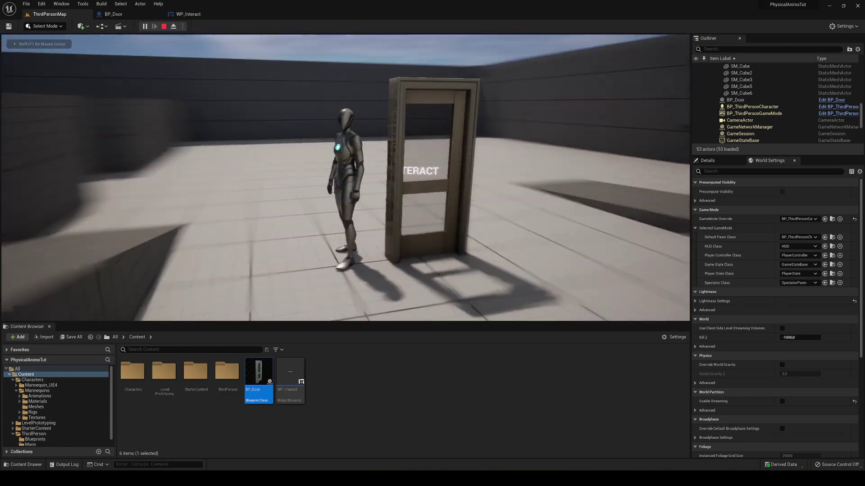
pyautogui.press('w')
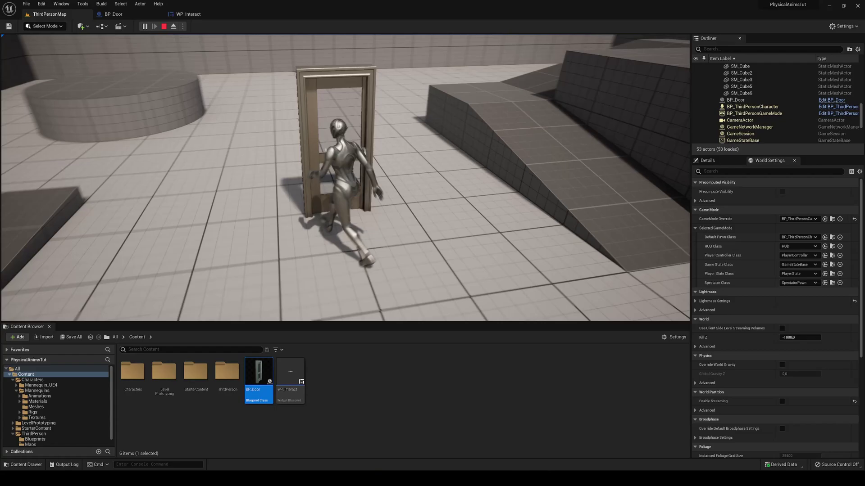
pyautogui.press('Escape')
# Try moving the Widget Trigger box along X to one side of the door in BP_Door's viewport, and undo the move
pyautogui.click(116, 13)
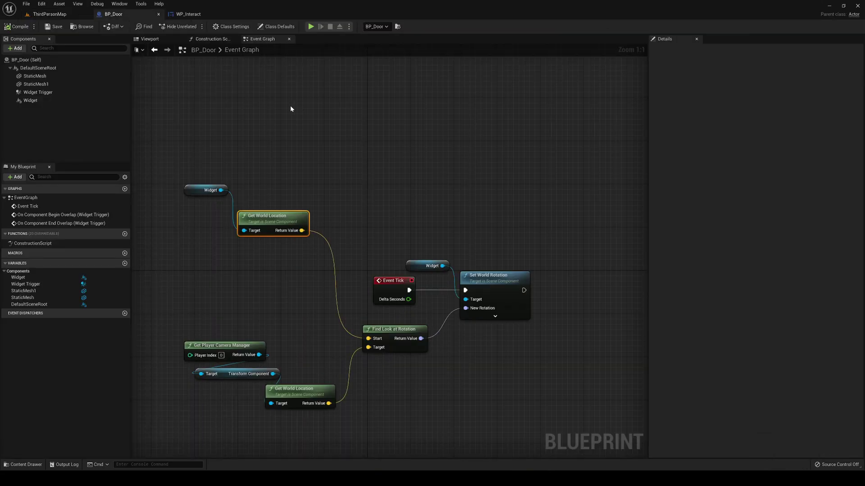
pyautogui.click(150, 39)
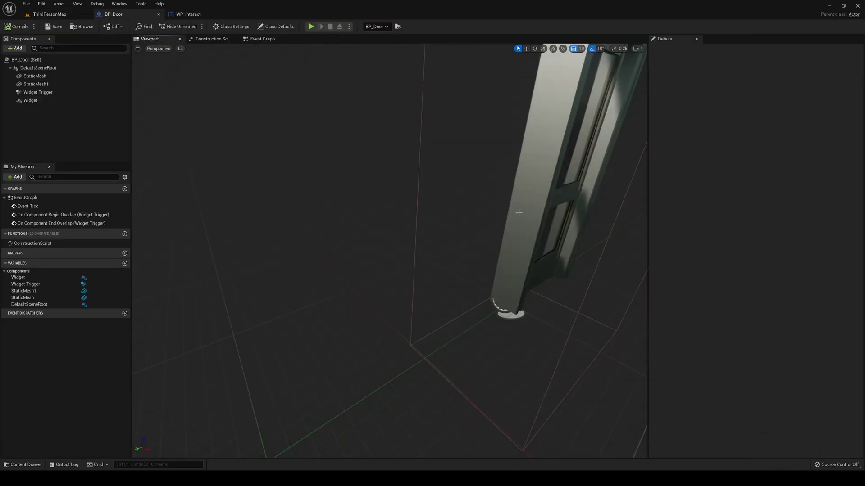
pyautogui.moveTo(352, 248); pyautogui.dragTo(367, 243, button='right')
pyautogui.click(346, 236)
pyautogui.moveTo(380, 260); pyautogui.dragTo(430, 258)
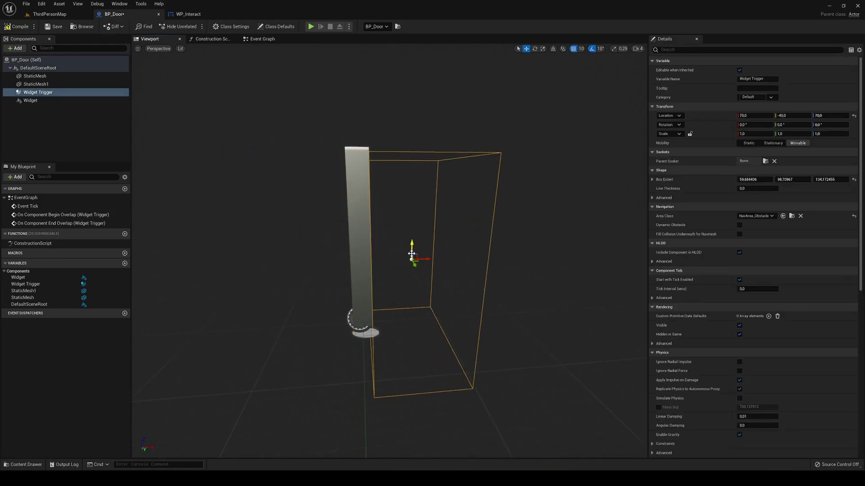
pyautogui.hotkey('ctrl', 'z')
pyautogui.click(35, 109)
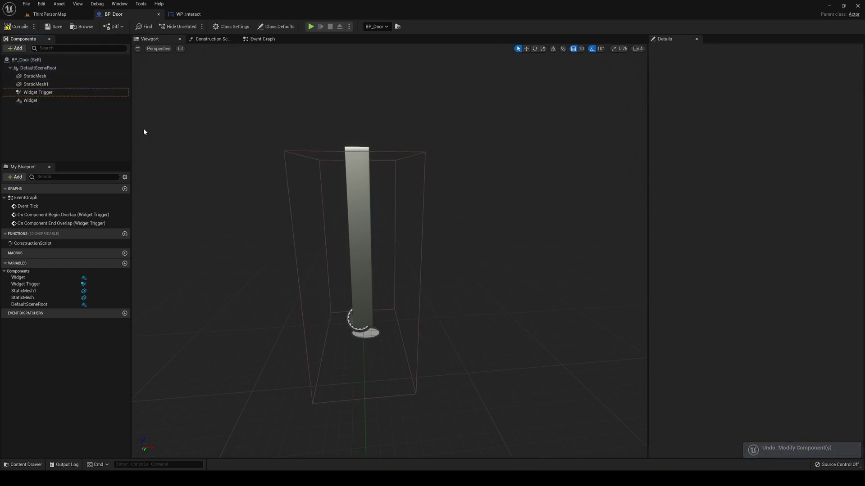
# Review the Widget Trigger's Begin Overlap and End Overlap node chains that set the Widget's visibility in the Event Graph
pyautogui.click(262, 39)
pyautogui.scroll(-2, 373, 198)
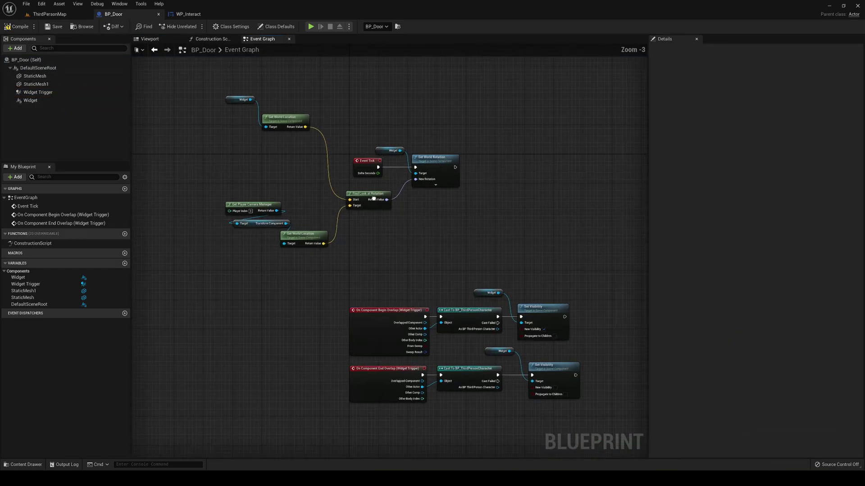
pyautogui.moveTo(374, 199); pyautogui.dragTo(325, 147, button='right')
pyautogui.moveTo(406, 274); pyautogui.dragTo(379, 220, button='right')
pyautogui.scroll(1, 248, 188)
pyautogui.moveTo(260, 182); pyautogui.dragTo(198, 141, button='right')
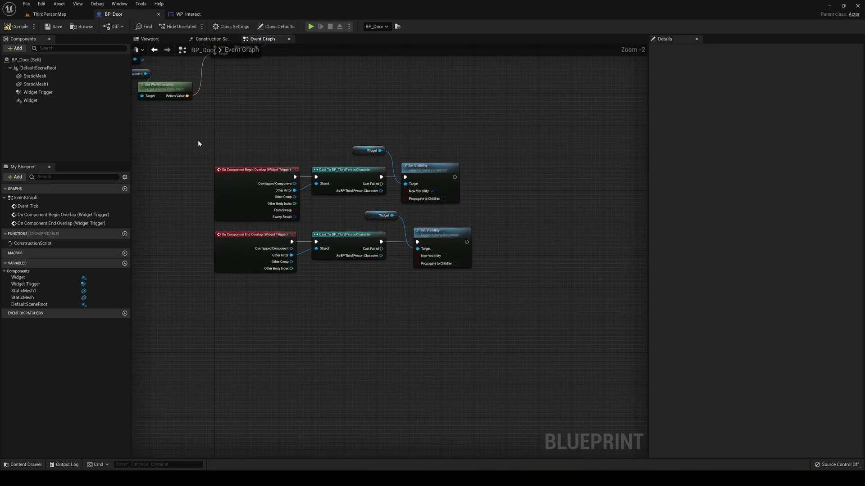
pyautogui.moveTo(198, 141); pyautogui.dragTo(528, 291)
pyautogui.click(369, 382)
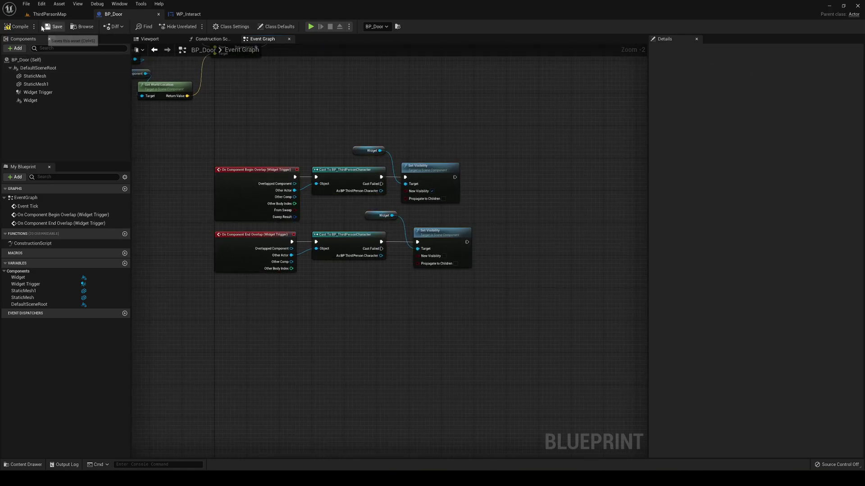
# Return to the ThirdPersonMap level and show the details of the placed BP_Door actor
pyautogui.click(82, 14)
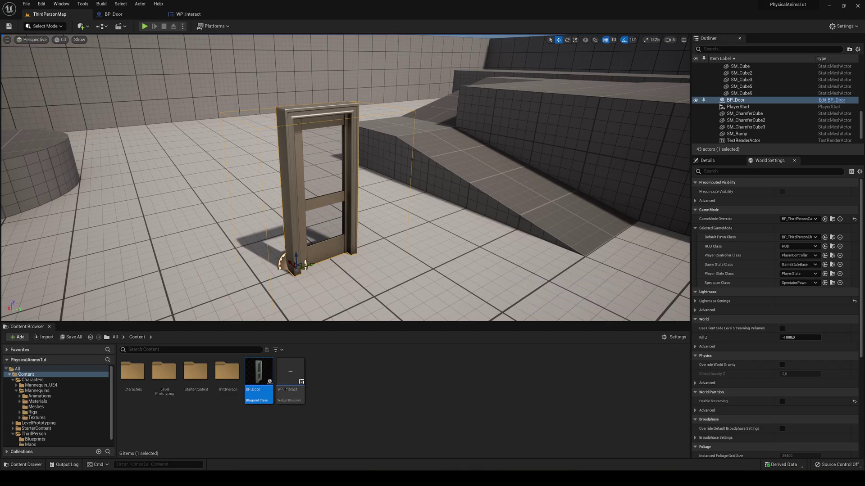
pyautogui.click(696, 160)
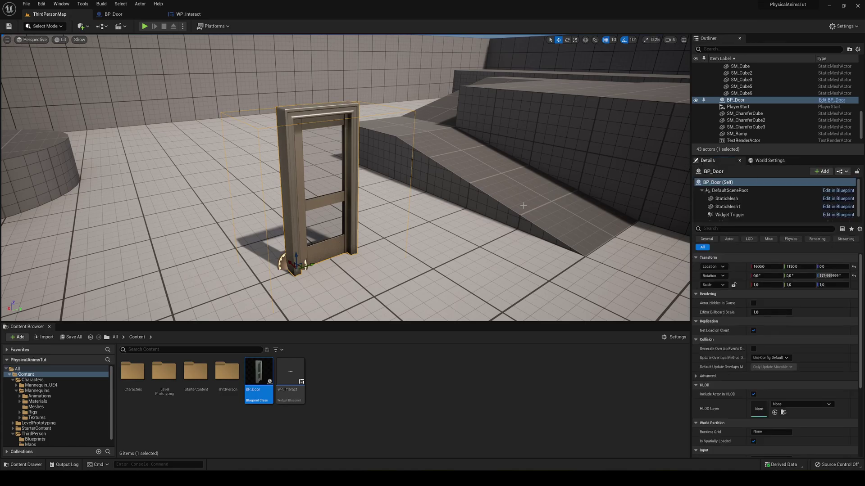